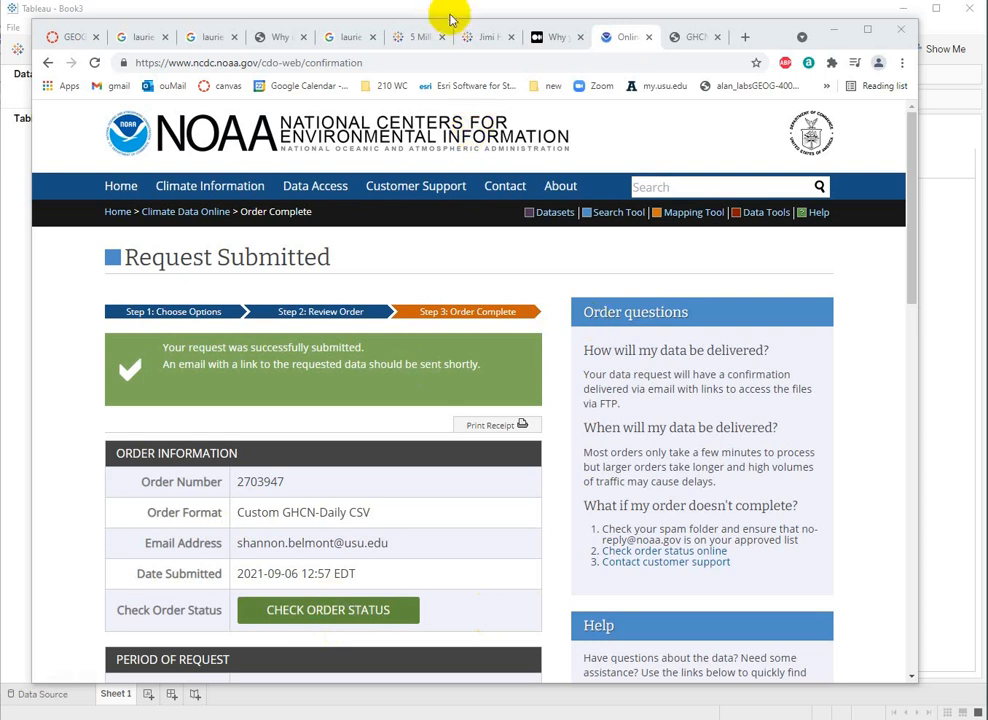
# Switch to Tableau and connect to the Logan_weather_1931_2021_NOAA.csv file as the data source.
pyautogui.click(390, 11)
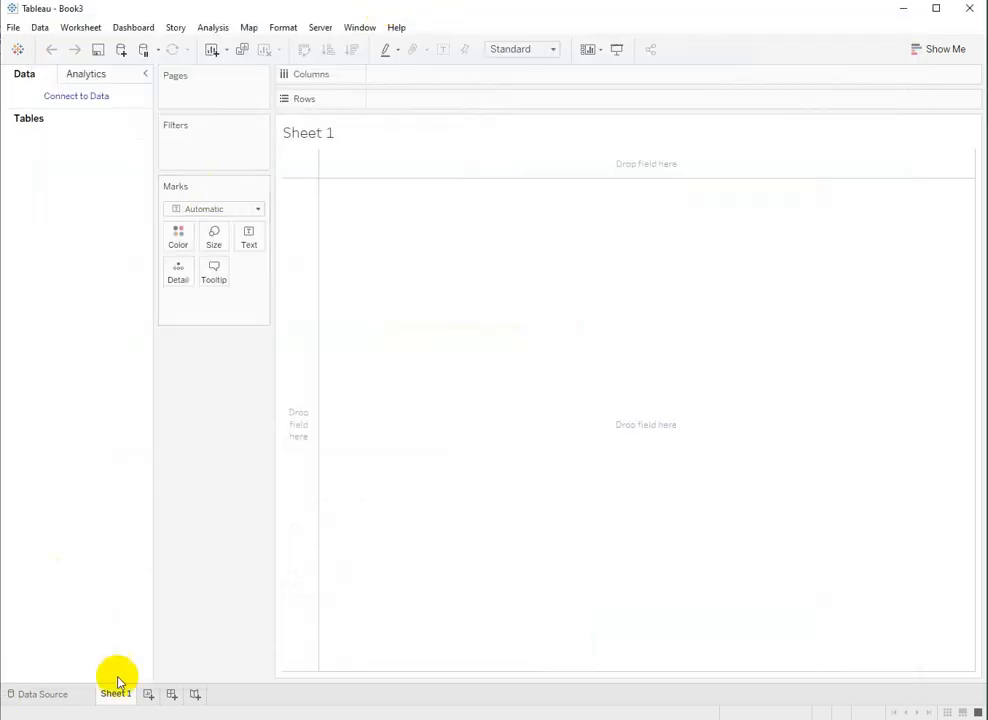
pyautogui.click(49, 697)
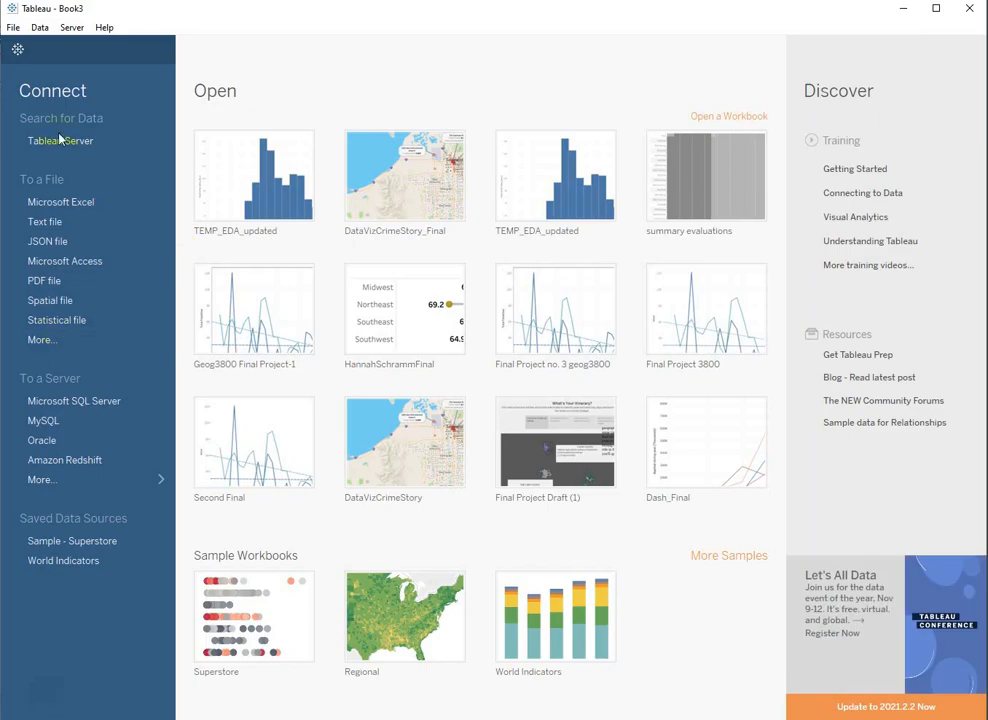
pyautogui.click(42, 339)
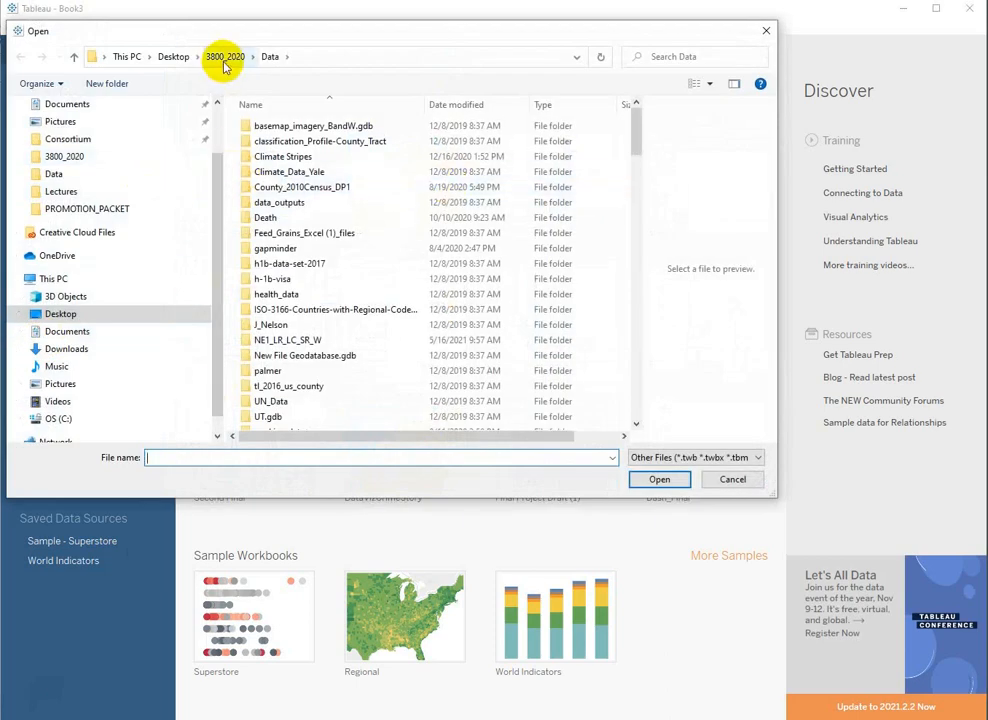
pyautogui.moveTo(636, 128); pyautogui.dragTo(624, 331)
pyautogui.doubleClick(258, 267)
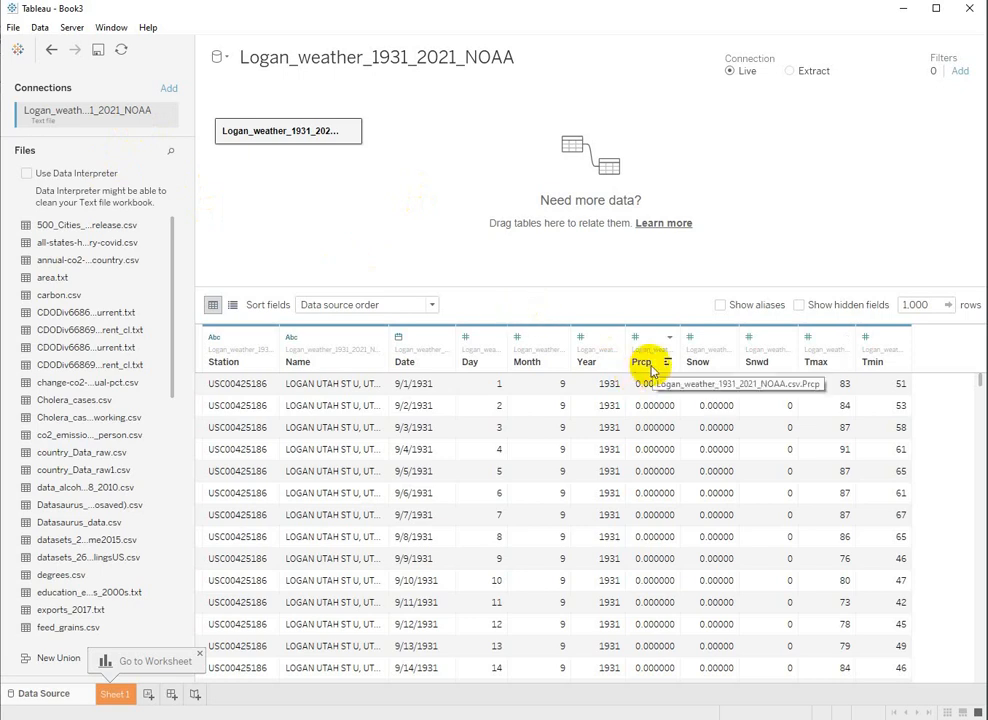
# Create a histogram of Tmax on Sheet 1 and dismiss the chart suggestions.
pyautogui.click(116, 694)
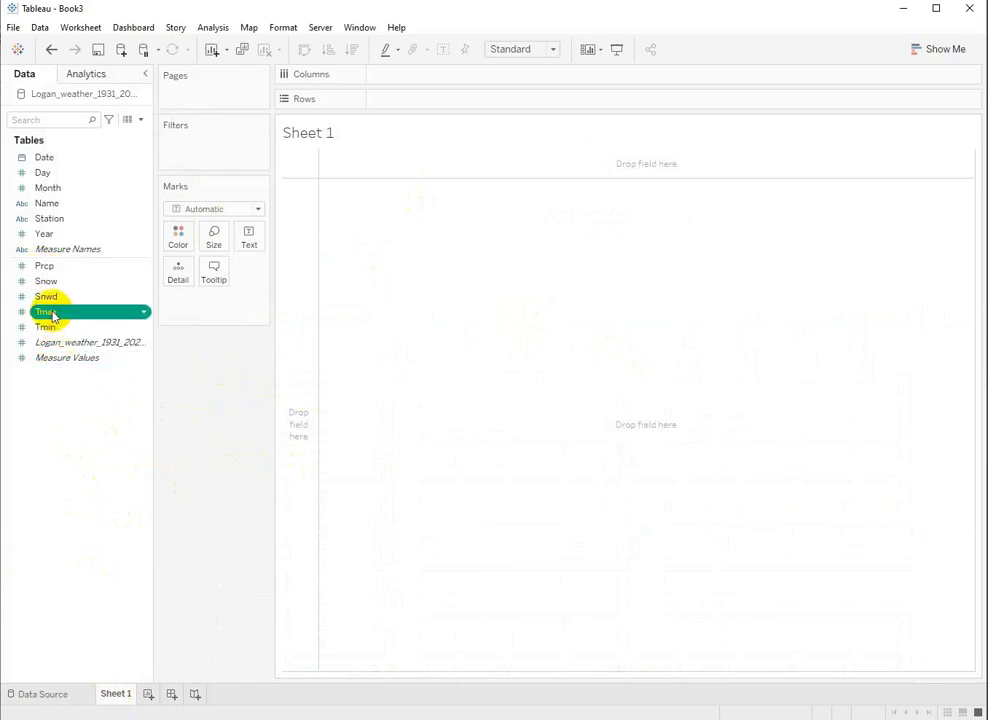
pyautogui.click(945, 52)
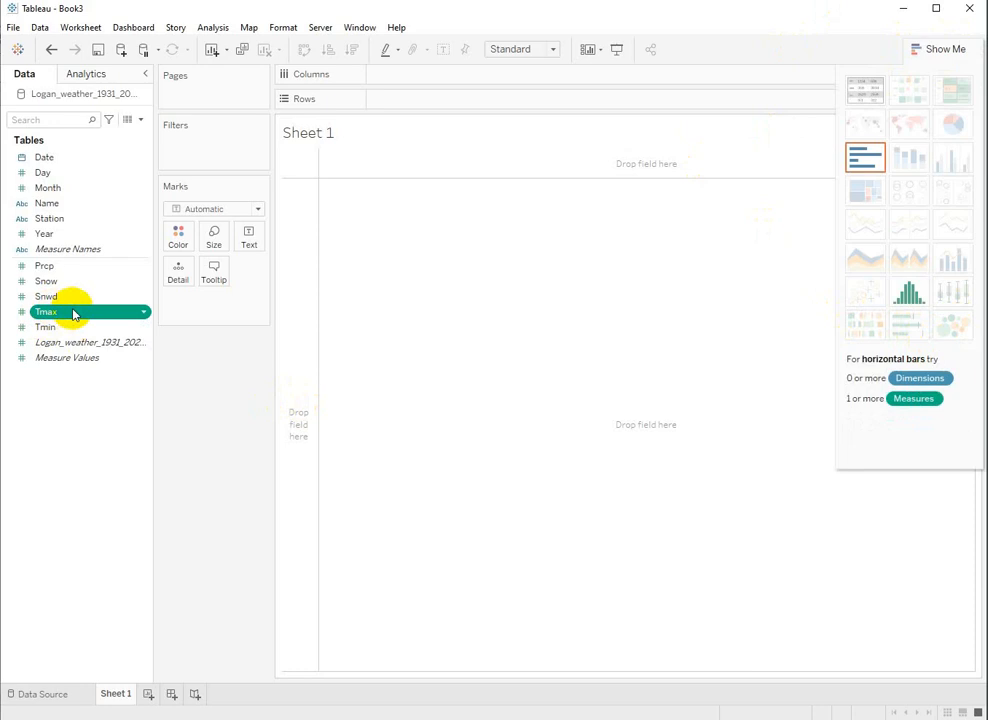
pyautogui.click(908, 295)
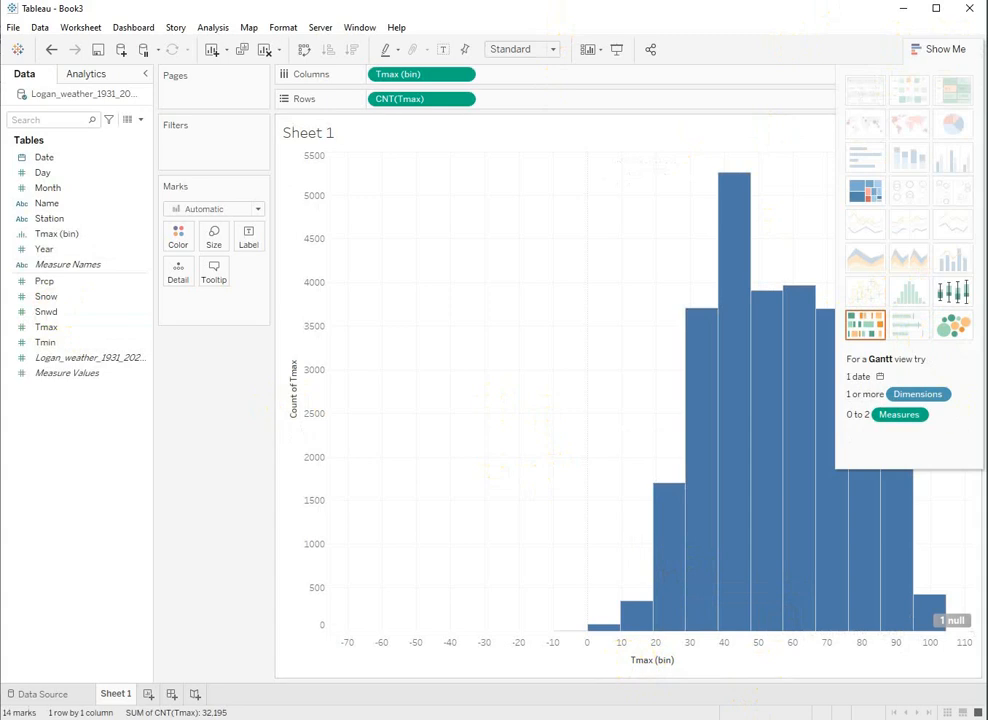
pyautogui.click(948, 52)
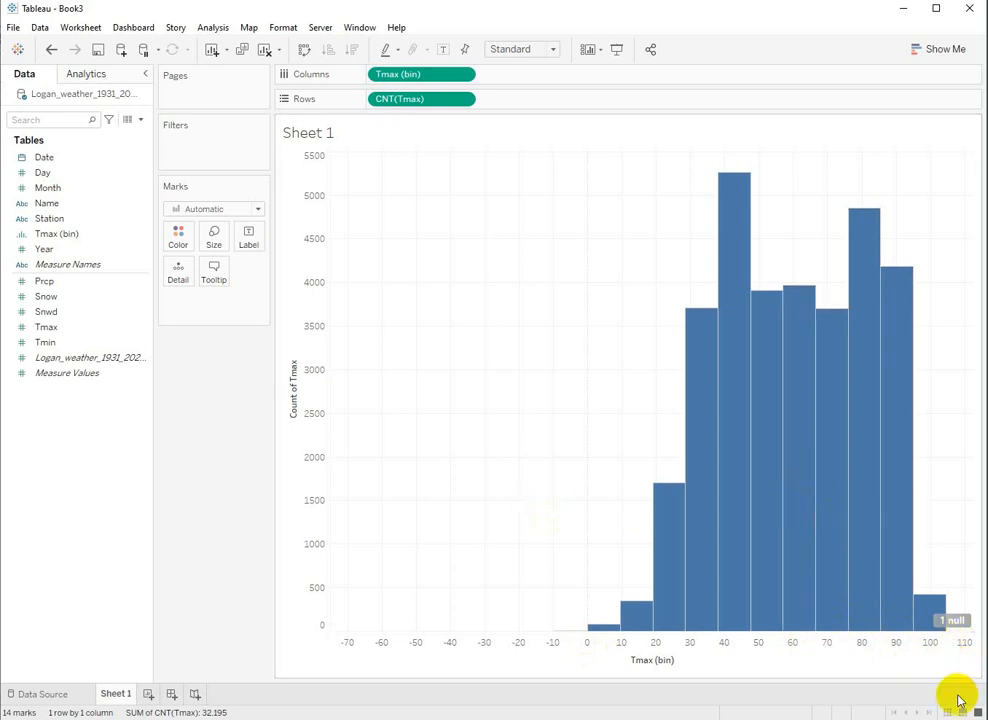
# Inspect the histogram's bars and set the bin size of Tmax (bin) to 20.
pyautogui.moveTo(922, 614)
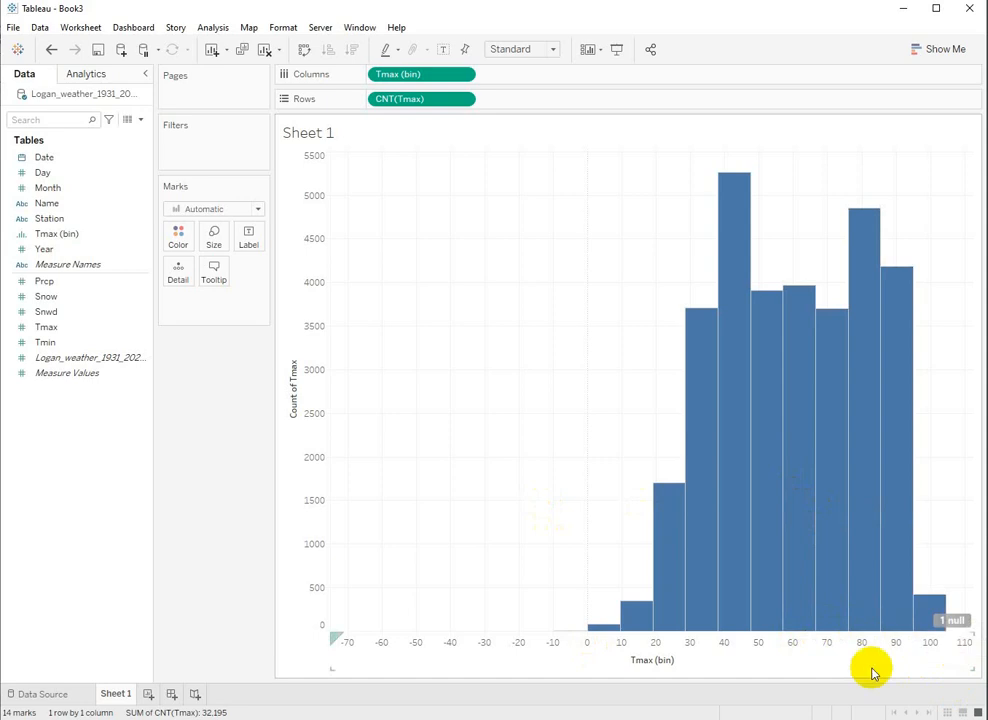
pyautogui.moveTo(752, 342)
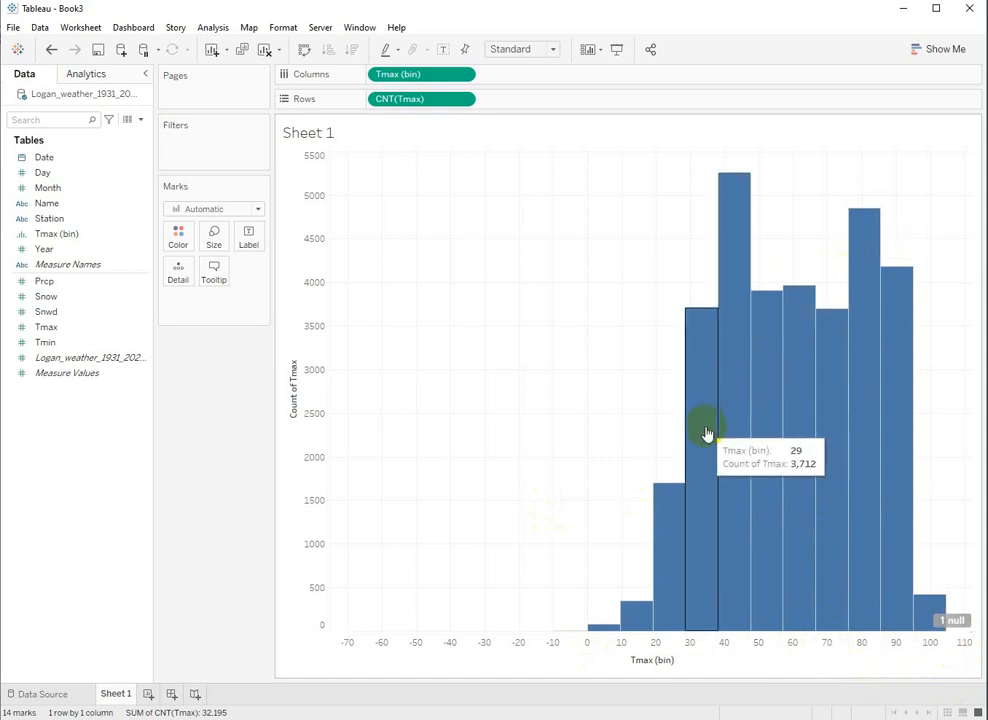
pyautogui.moveTo(857, 230)
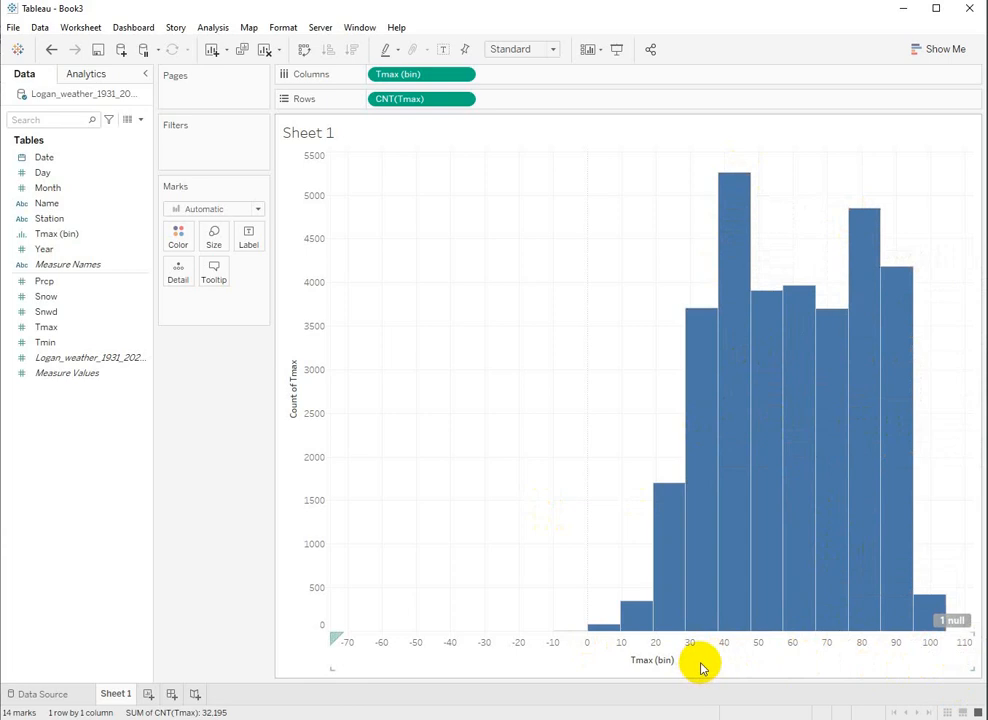
pyautogui.moveTo(726, 636)
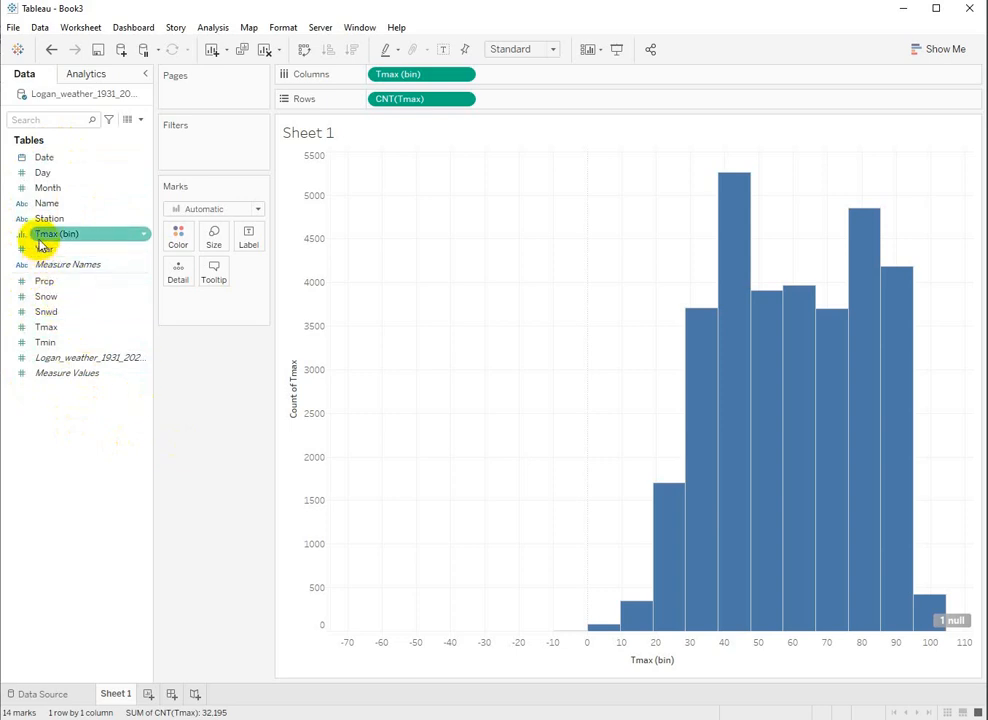
pyautogui.click(142, 236)
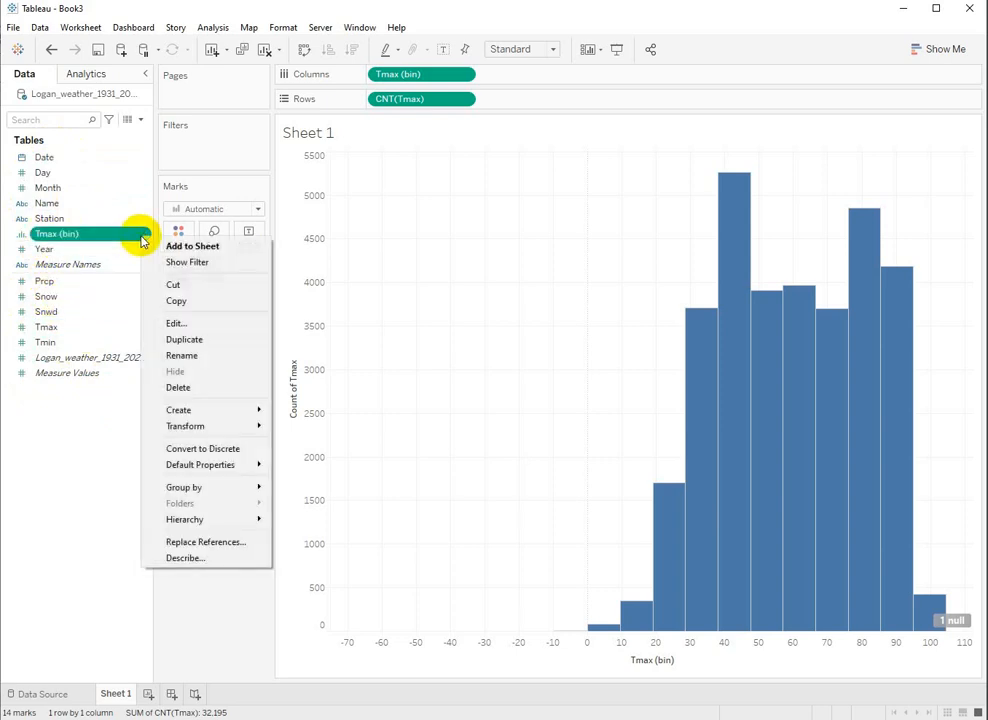
pyautogui.click(185, 327)
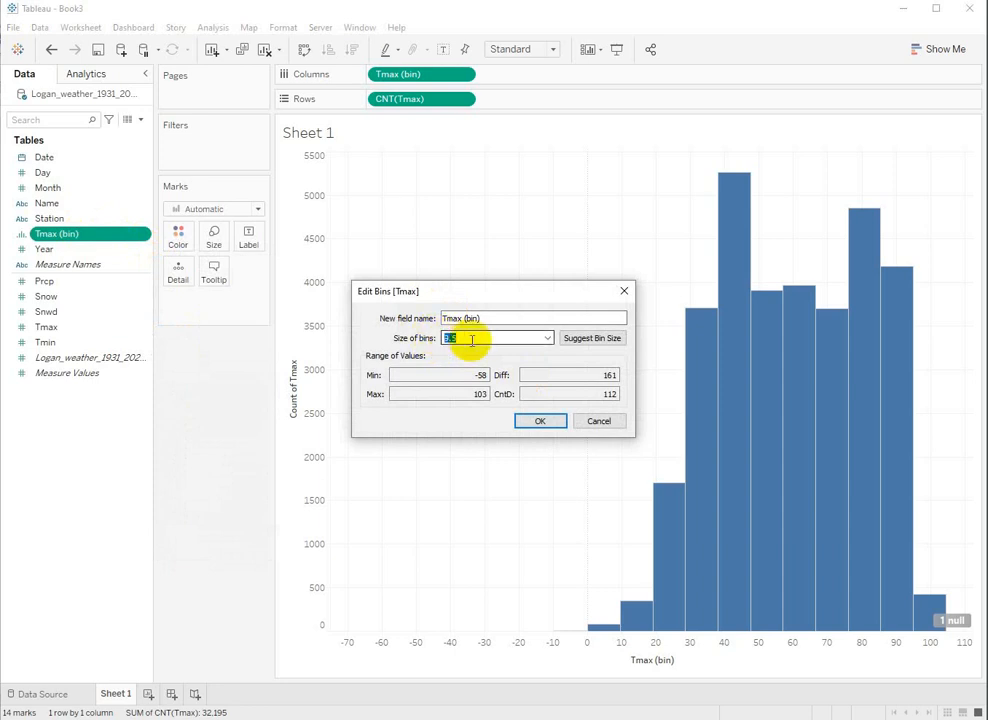
pyautogui.write('20')
pyautogui.click(538, 420)
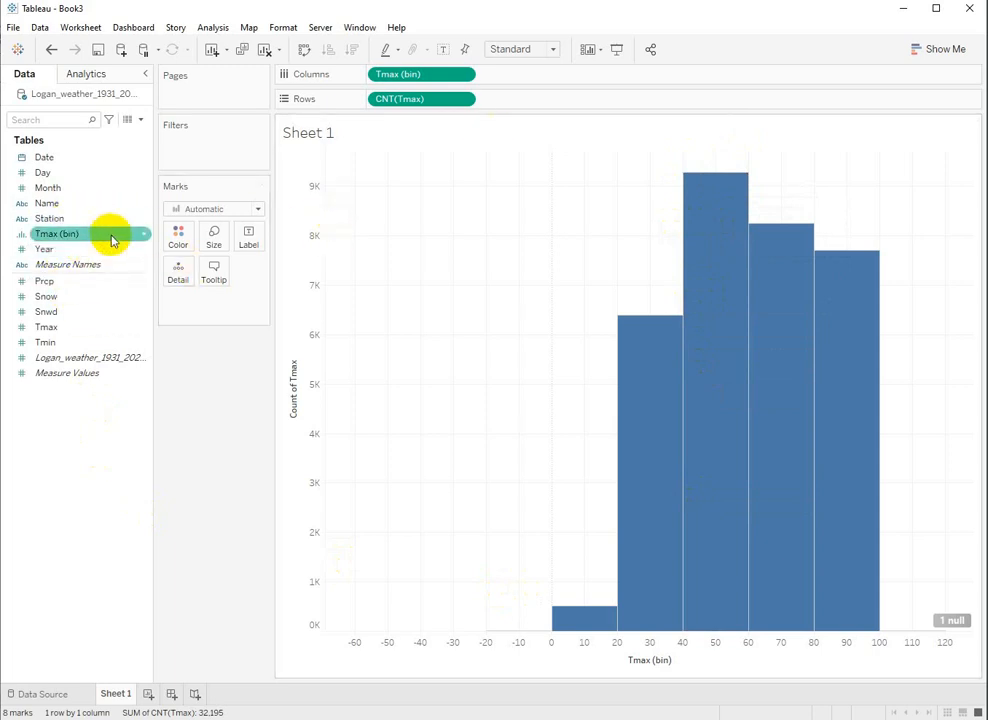
# Set the bin size of Tmax (bin) to 5.
pyautogui.rightClick(145, 236)
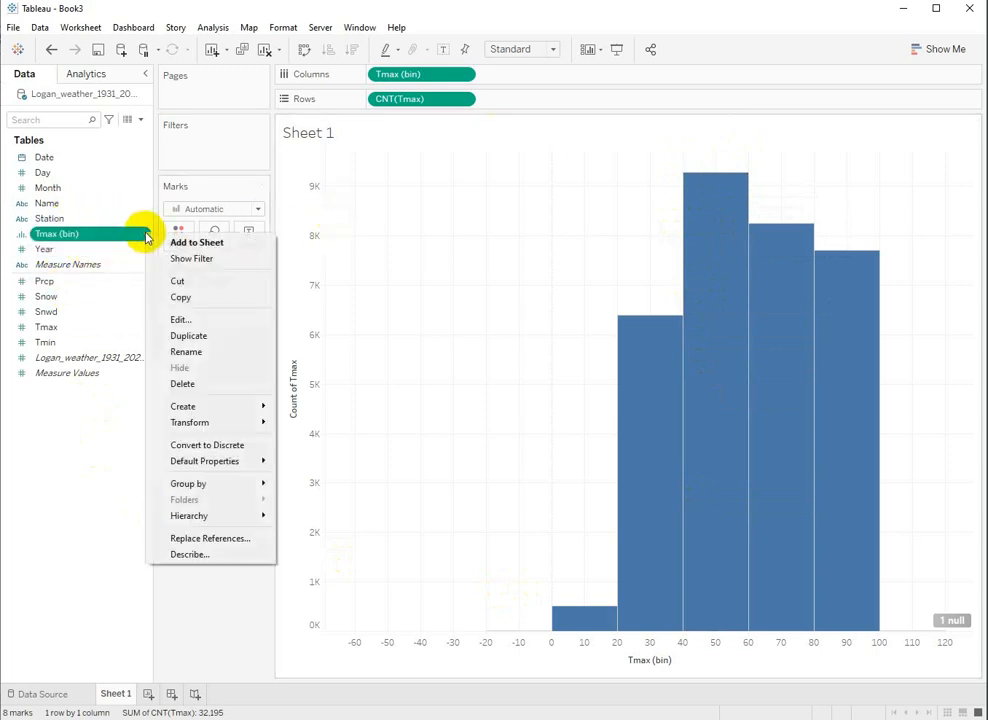
pyautogui.click(195, 325)
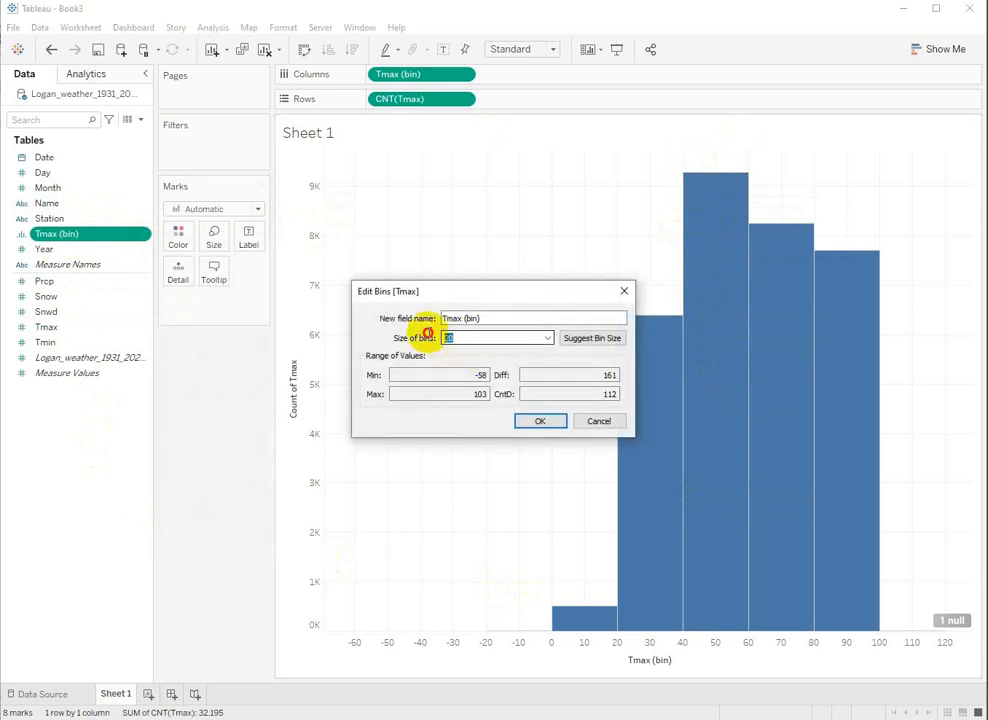
pyautogui.click(540, 422)
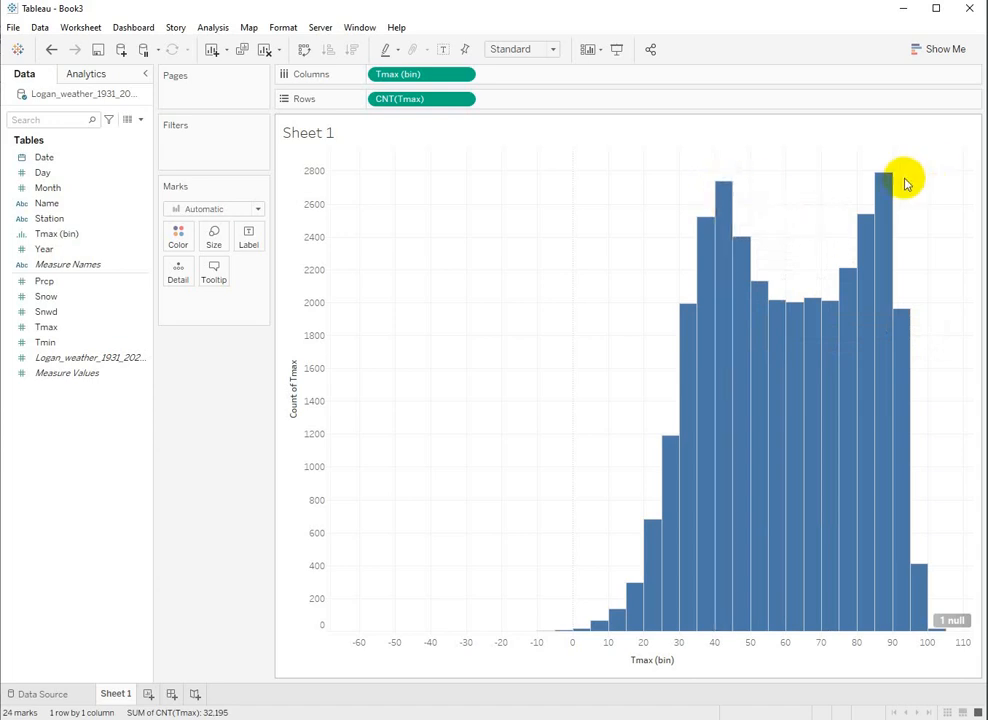
pyautogui.moveTo(884, 186)
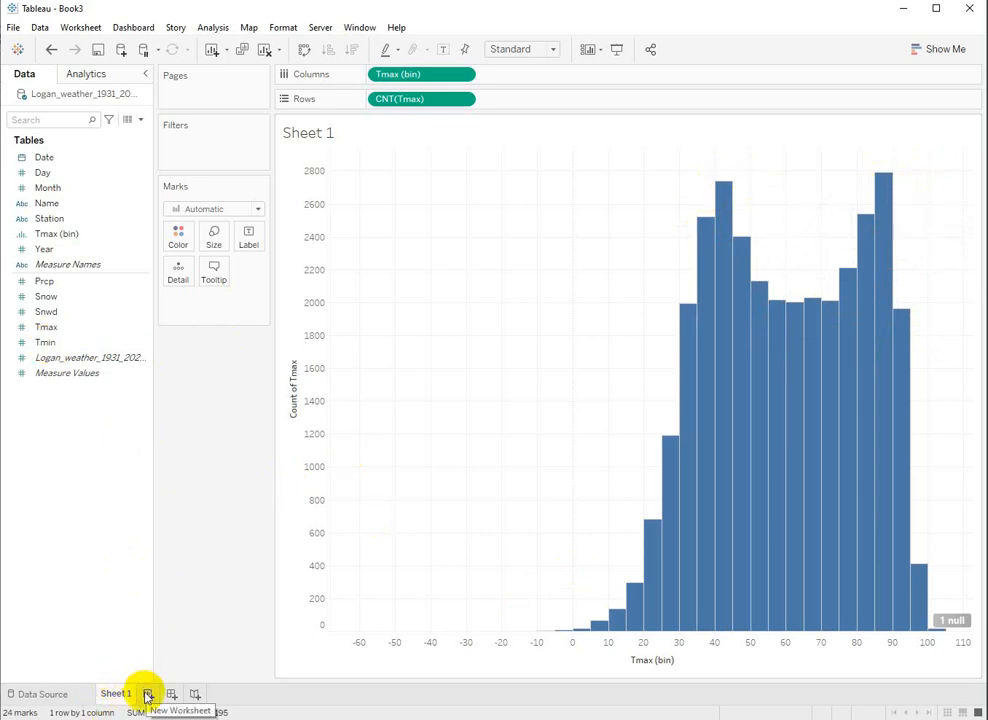
# Add a new worksheet and plot the Prcp measure on it as horizontal bars.
pyautogui.click(147, 696)
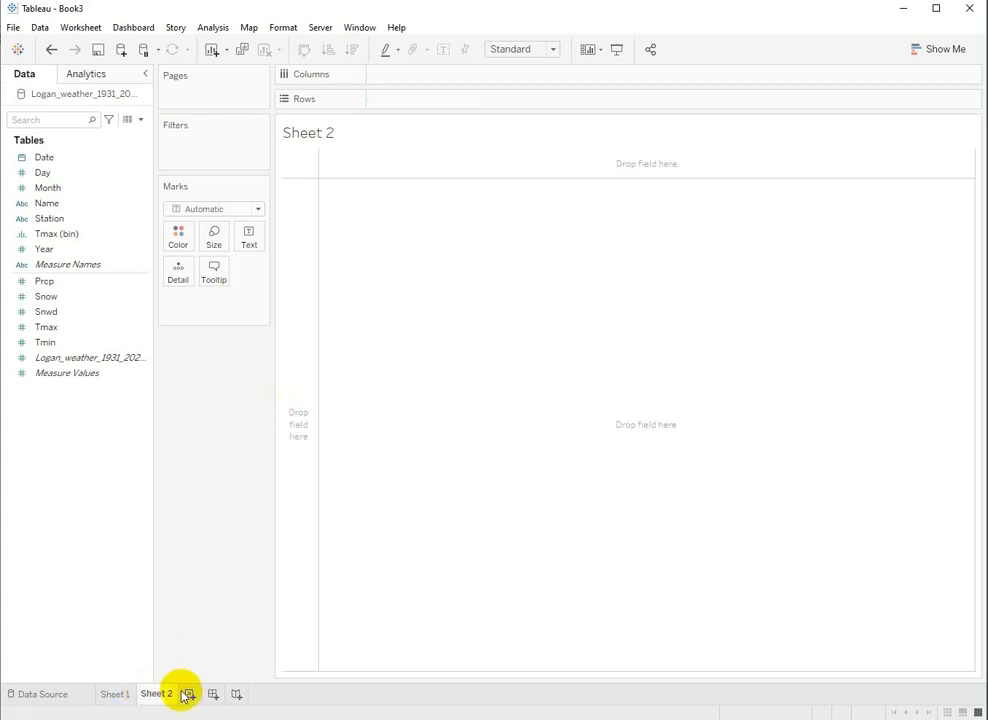
pyautogui.click(53, 283)
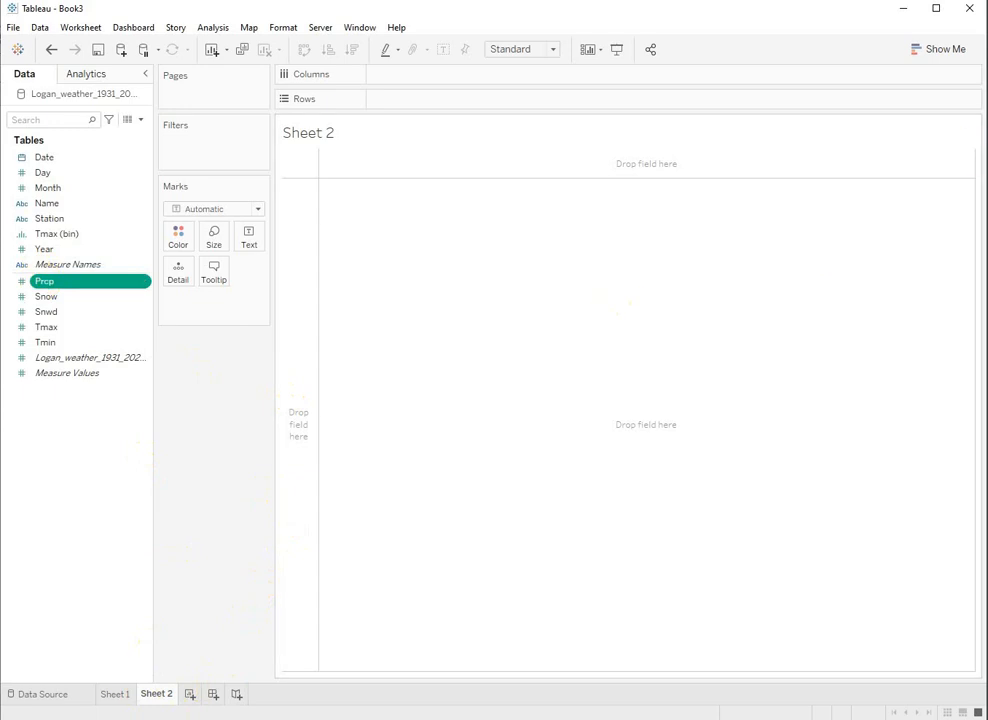
pyautogui.click(944, 49)
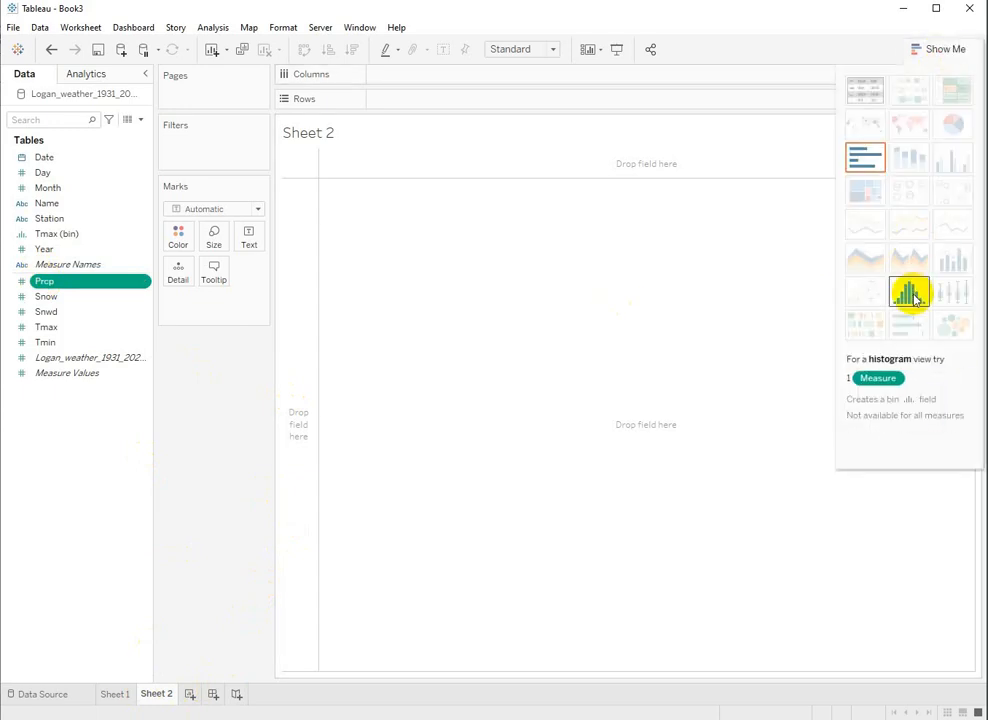
pyautogui.click(863, 157)
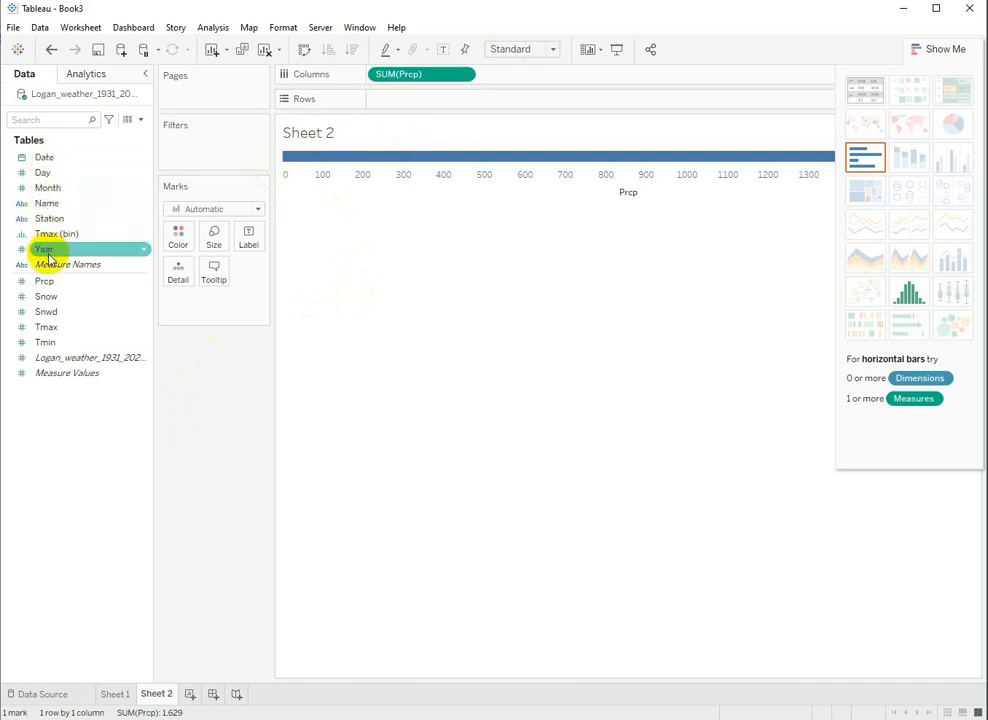
# Combine Month and Year into a hierarchy named "Month, Year" and add it to Rows.
pyautogui.moveTo(46, 188); pyautogui.dragTo(62, 194)
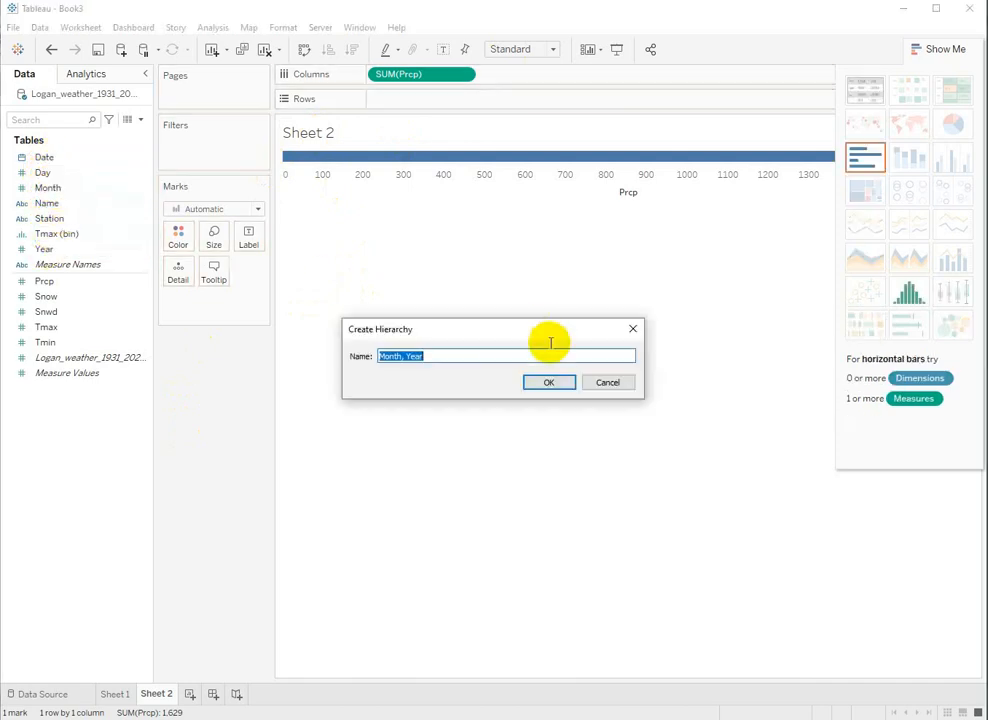
pyautogui.click(562, 382)
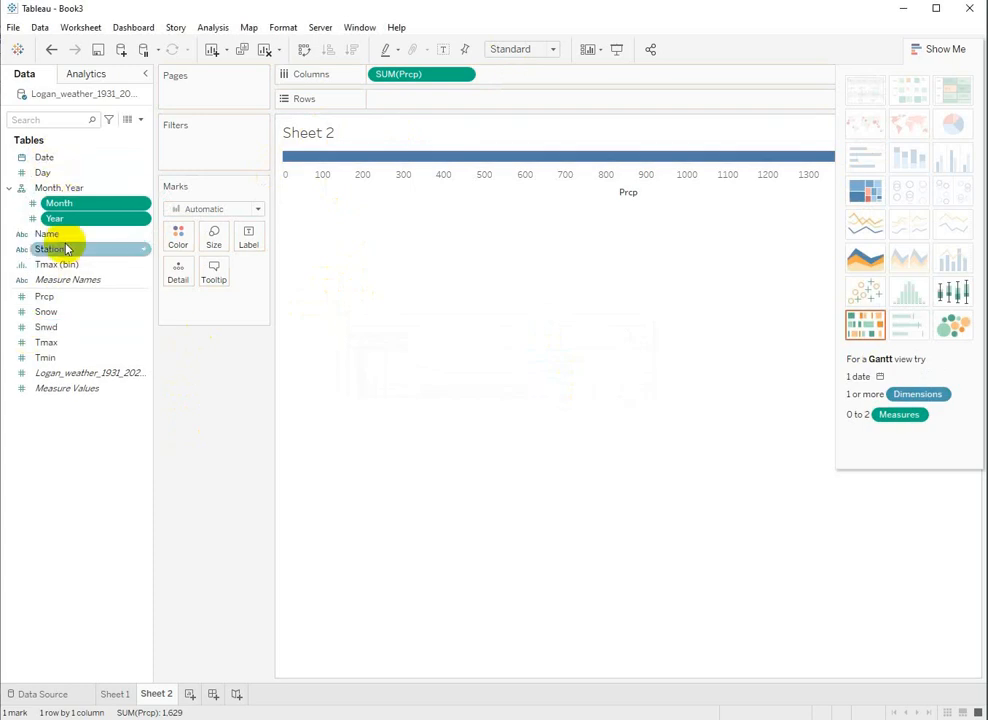
pyautogui.click(40, 189)
pyautogui.moveTo(40, 190)
pyautogui.mouseDown()
pyautogui.moveTo(399, 88)
pyautogui.moveTo(410, 99)
pyautogui.mouseUp()
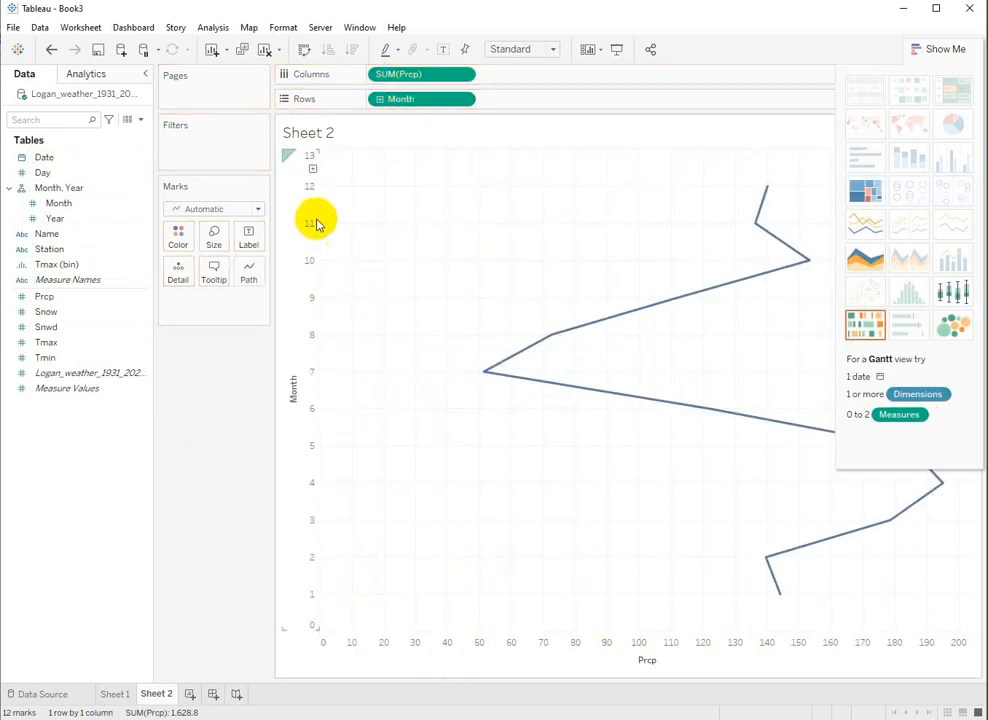
# Swap the rows and columns, change the Prcp aggregation to Average, and dismiss the chart suggestions.
pyautogui.click(305, 52)
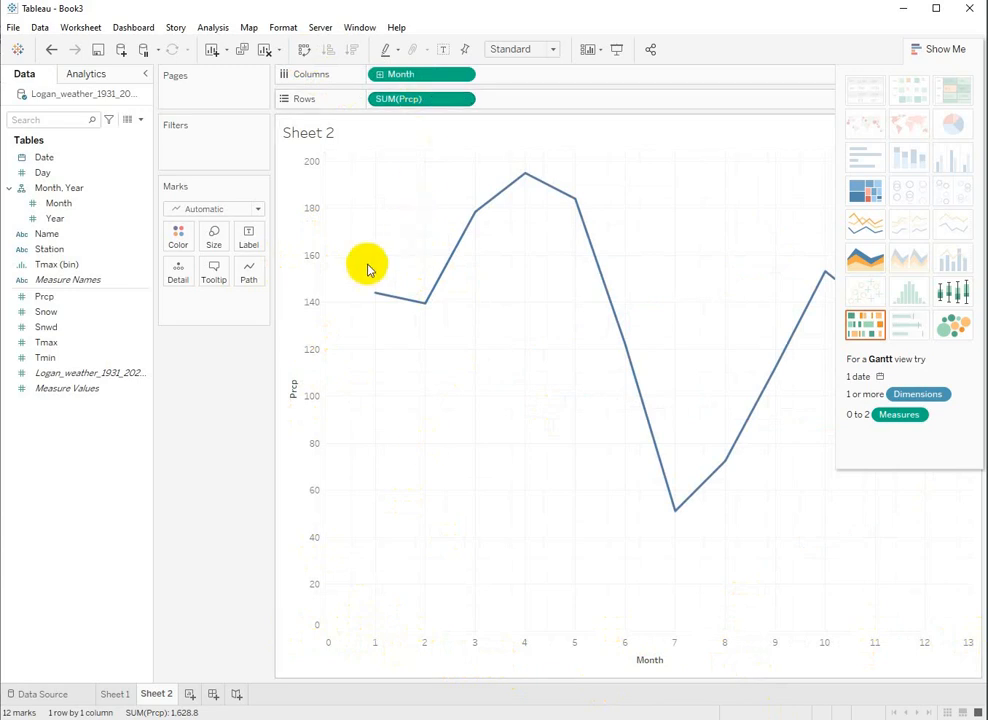
pyautogui.click(465, 100)
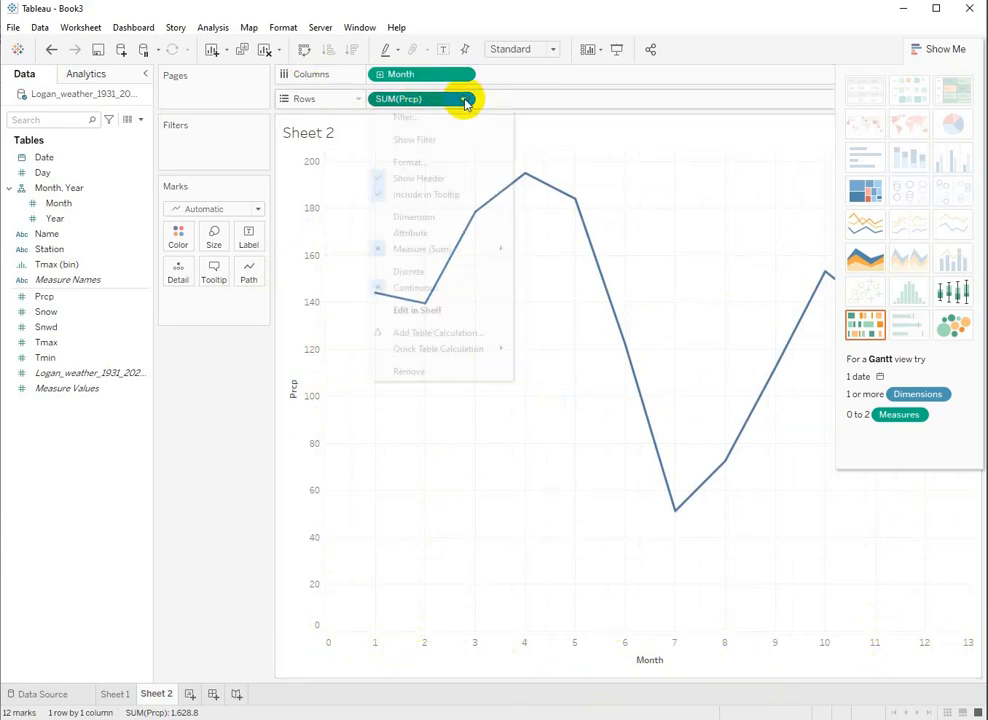
pyautogui.moveTo(447, 256)
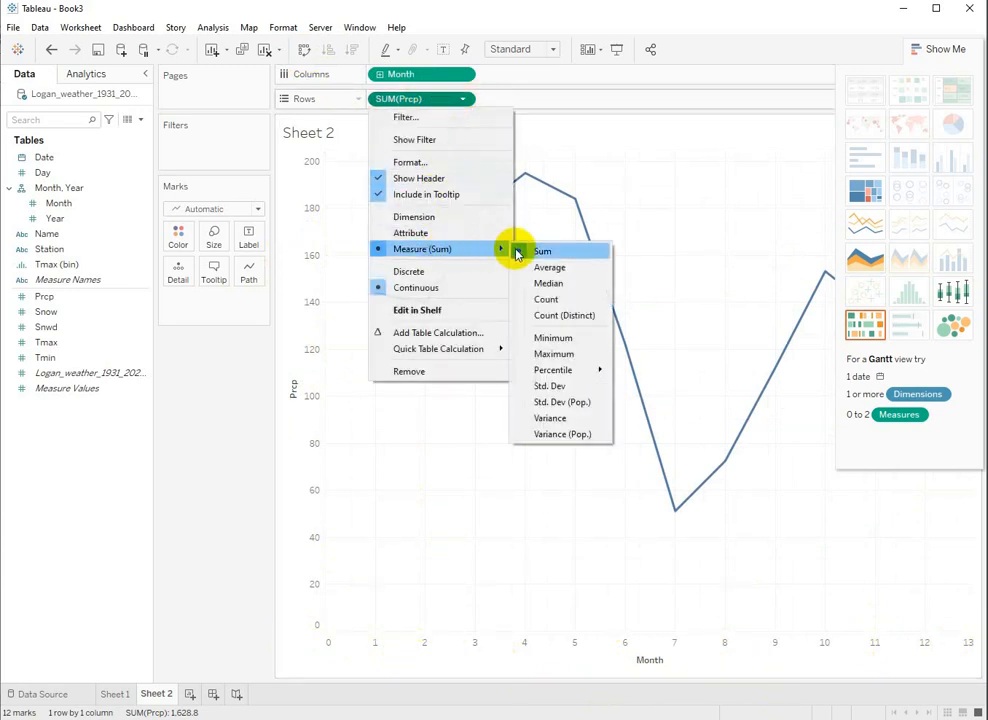
pyautogui.click(549, 269)
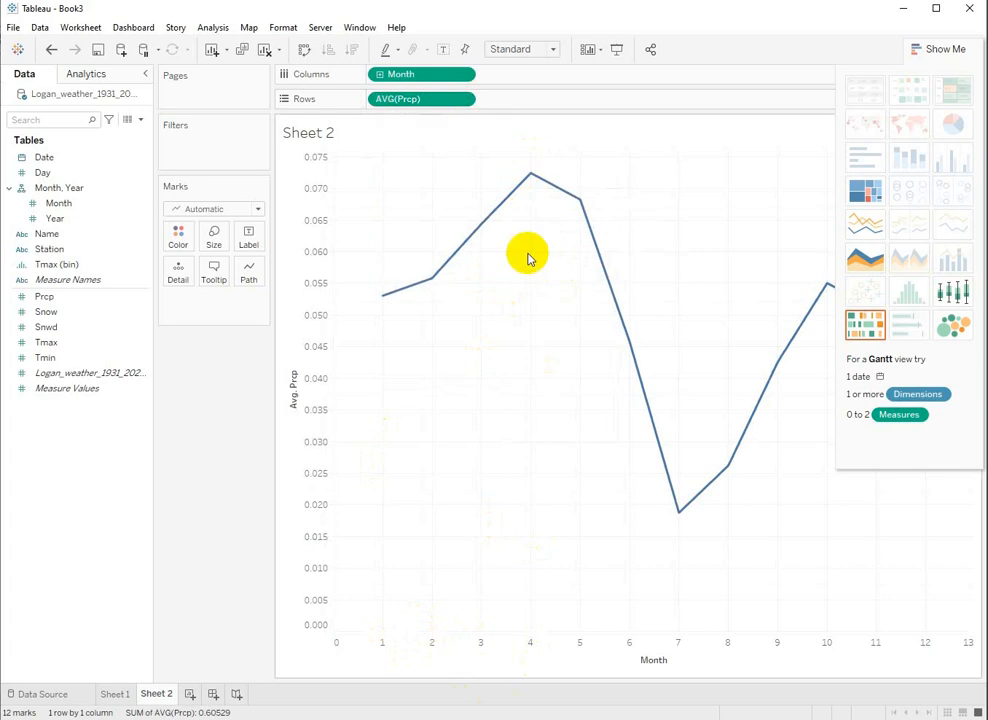
pyautogui.moveTo(526, 181)
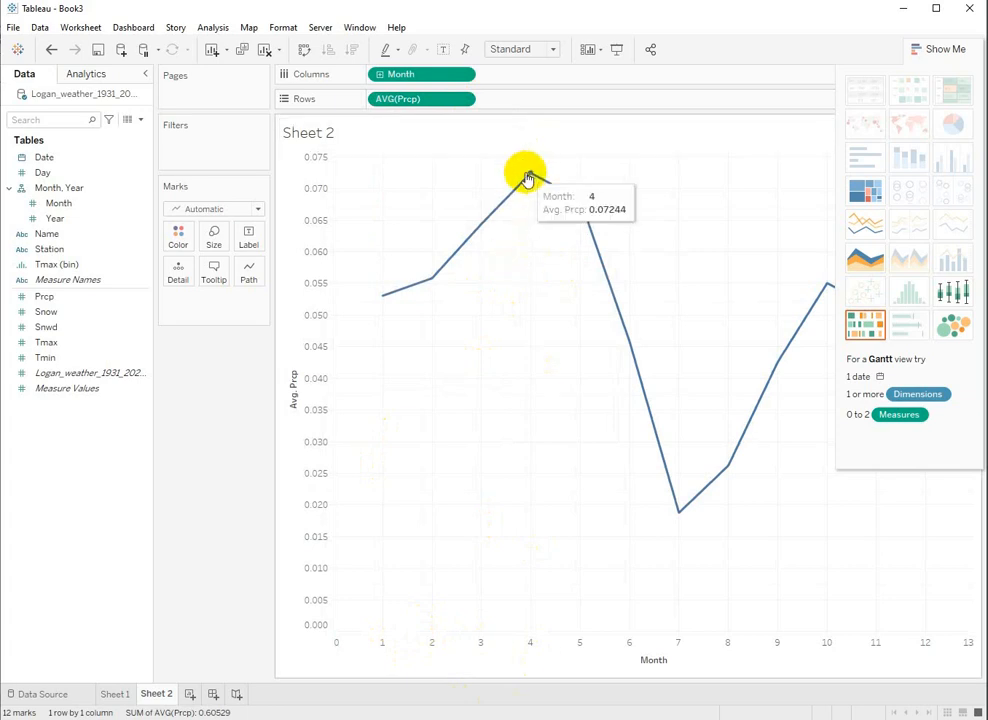
pyautogui.click(943, 52)
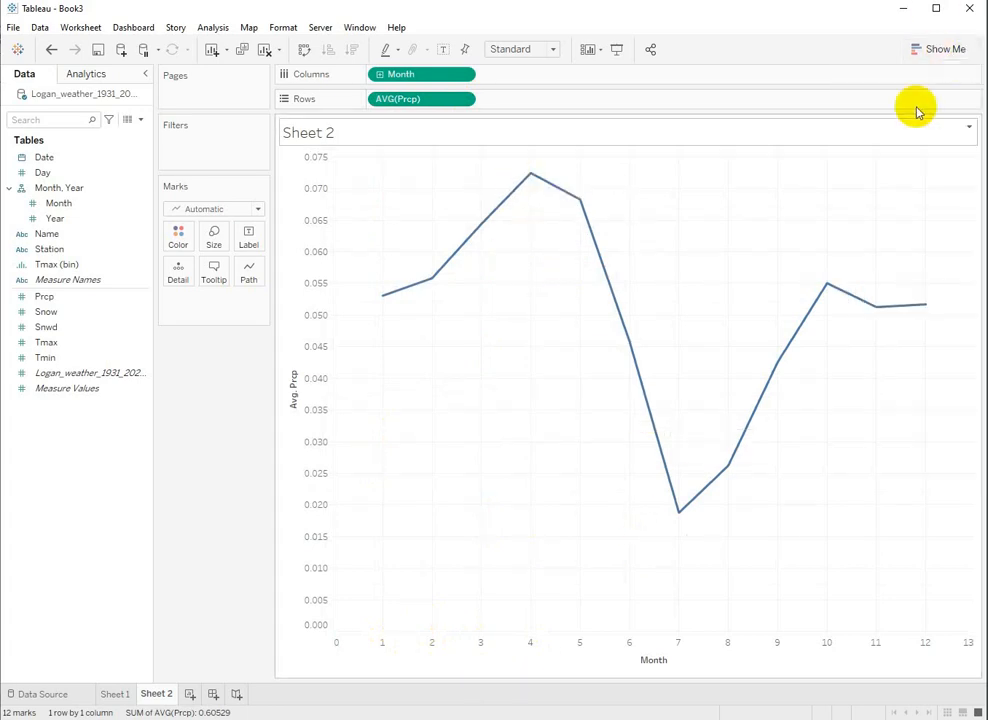
# Change the aggregation of the Prcp measure on Rows to Sum.
pyautogui.moveTo(679, 515)
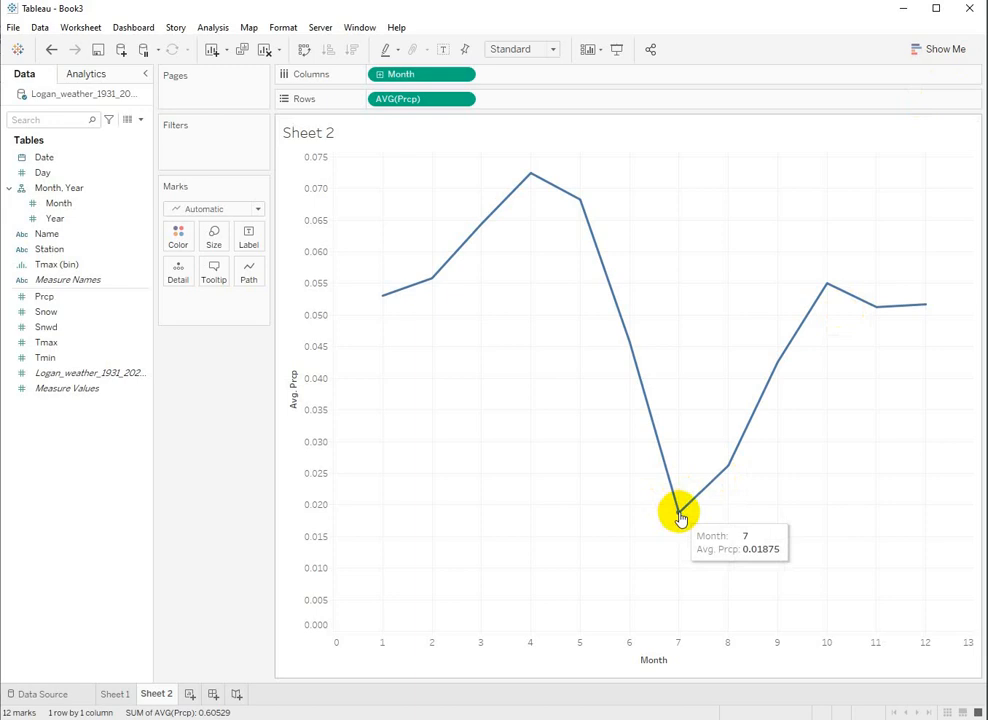
pyautogui.moveTo(818, 320)
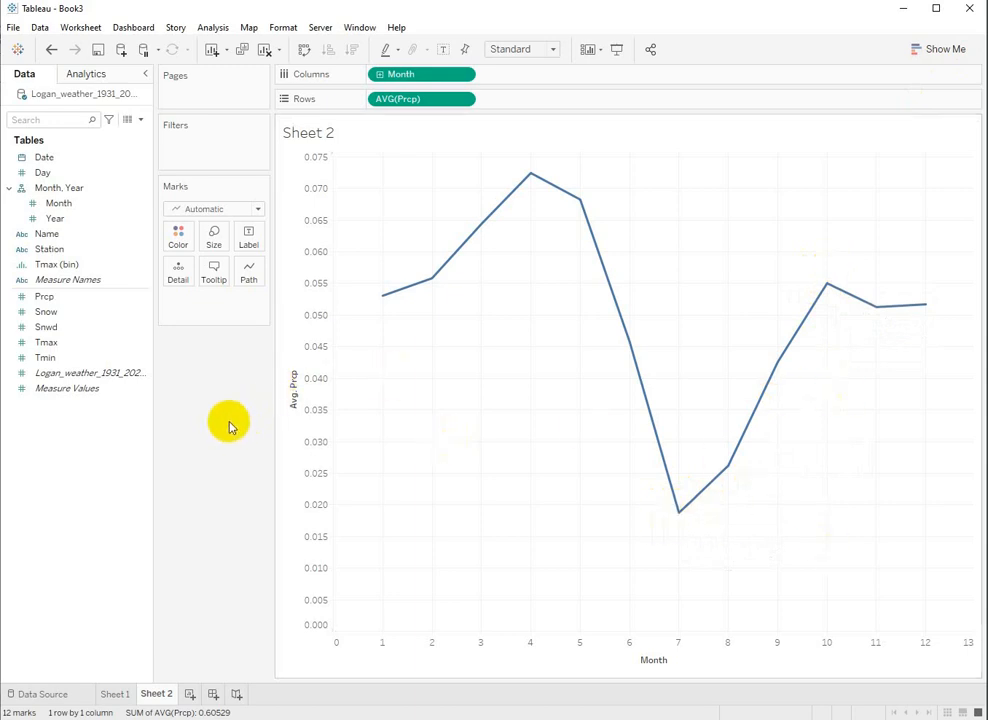
pyautogui.click(464, 100)
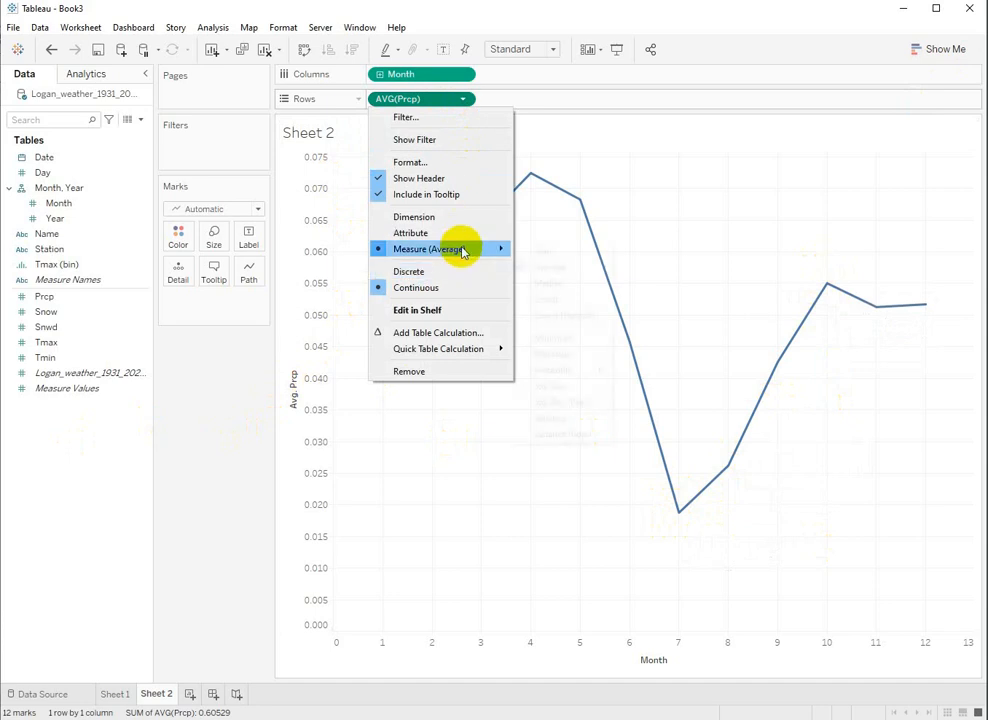
pyautogui.moveTo(462, 251)
pyautogui.click(558, 254)
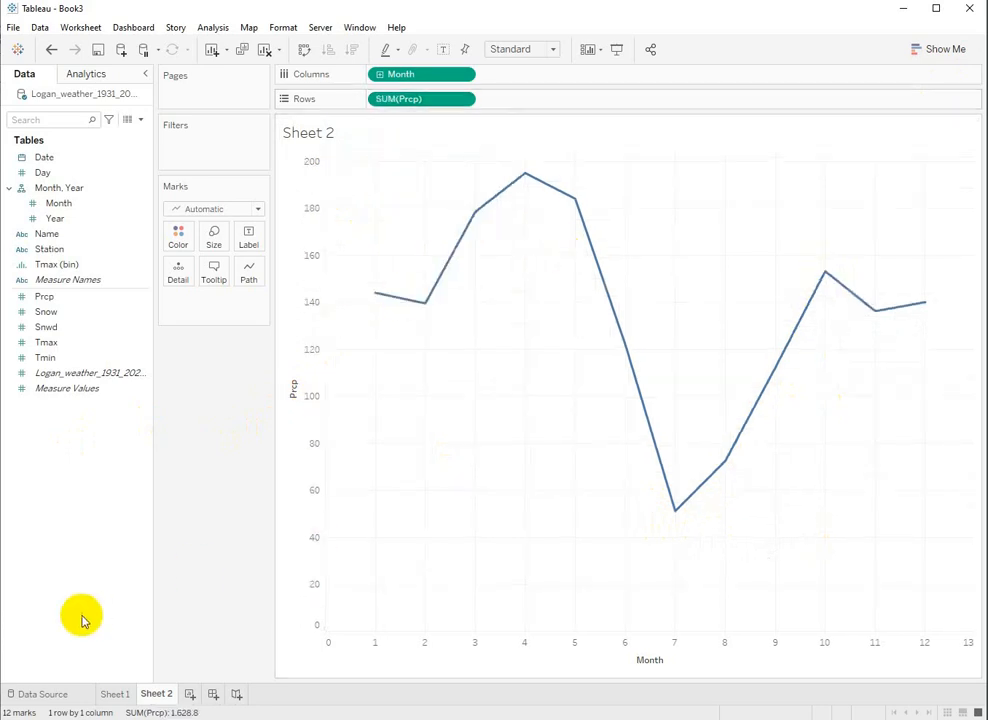
pyautogui.moveTo(375, 297)
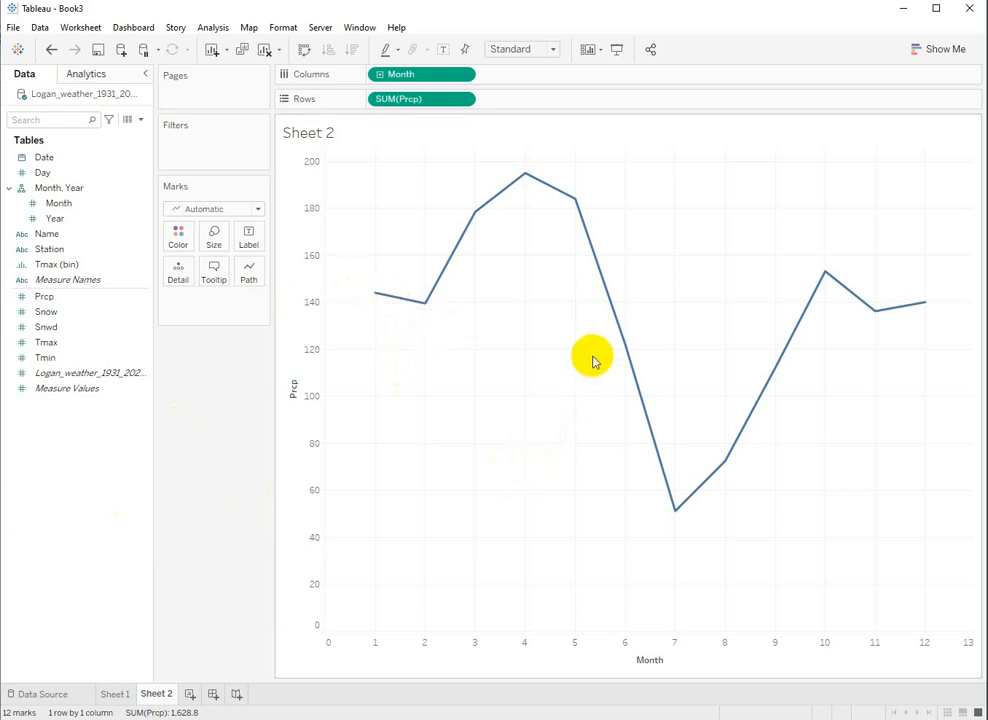
# Add the Snow measure to Rows after Prcp and combine the two on a dual axis.
pyautogui.click(36, 330)
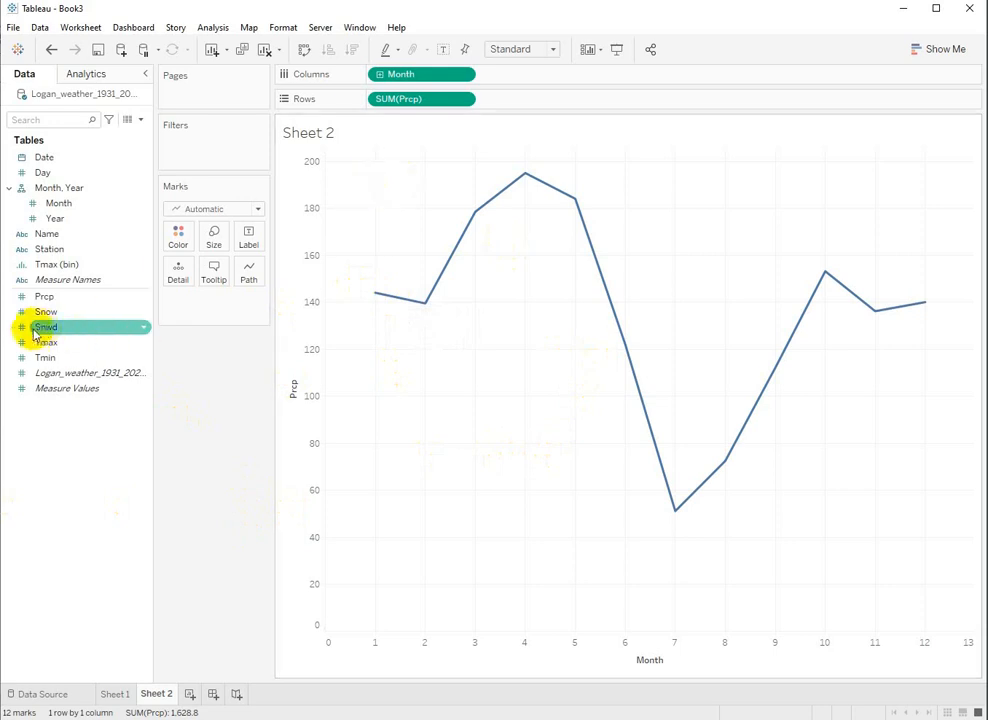
pyautogui.moveTo(41, 314); pyautogui.dragTo(516, 102)
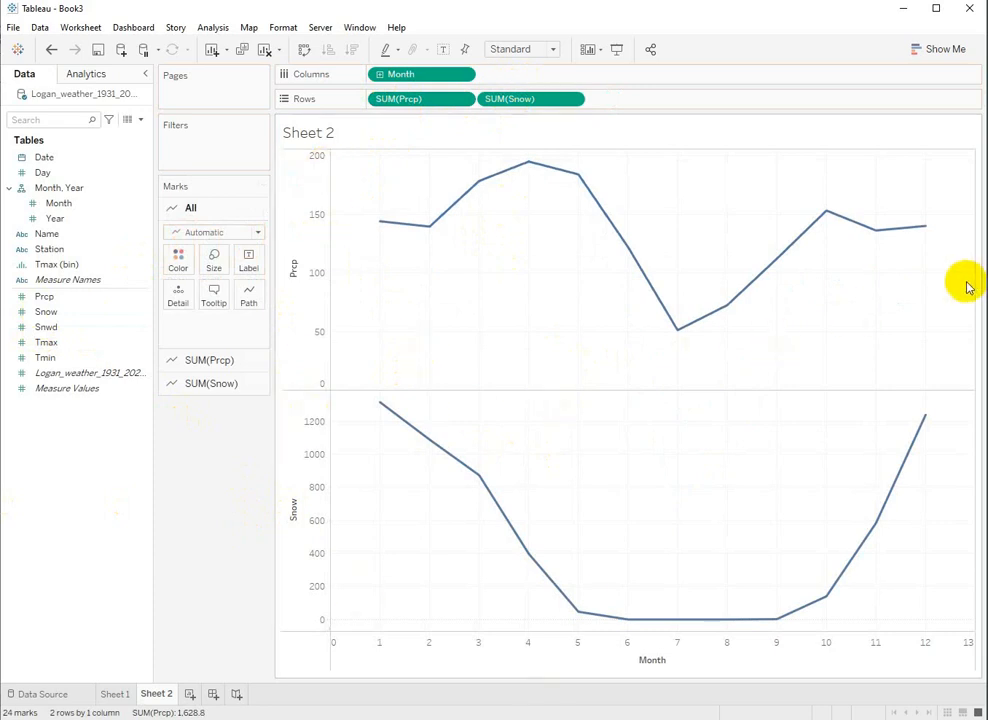
pyautogui.click(574, 99)
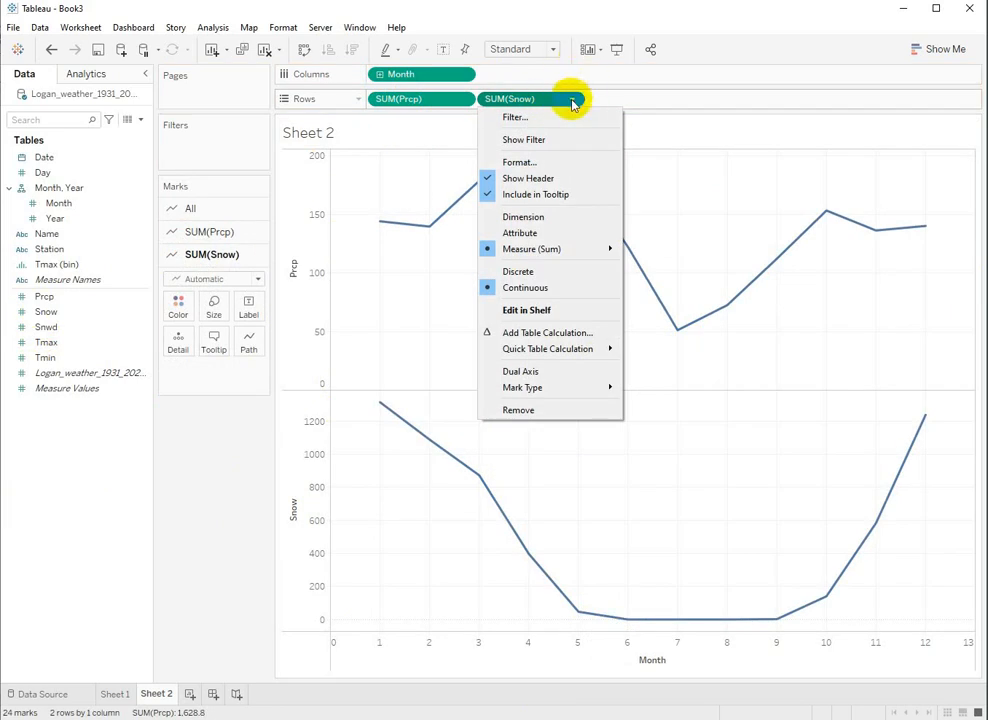
pyautogui.click(549, 372)
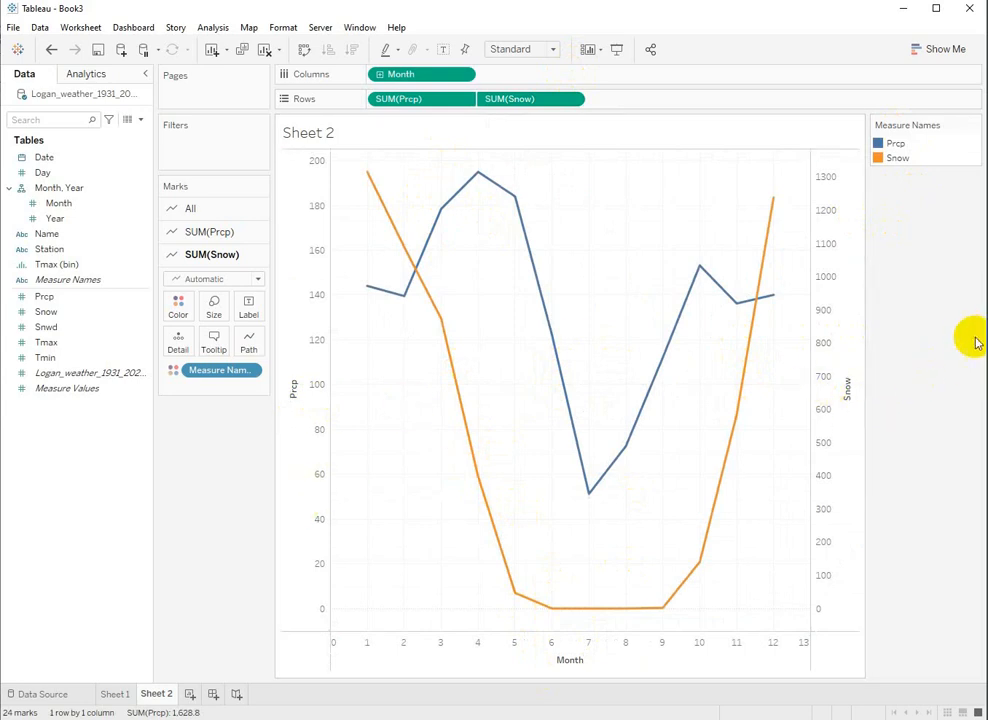
# Change the color of the Snow line to teal in the Measure Names colors.
pyautogui.doubleClick(884, 160)
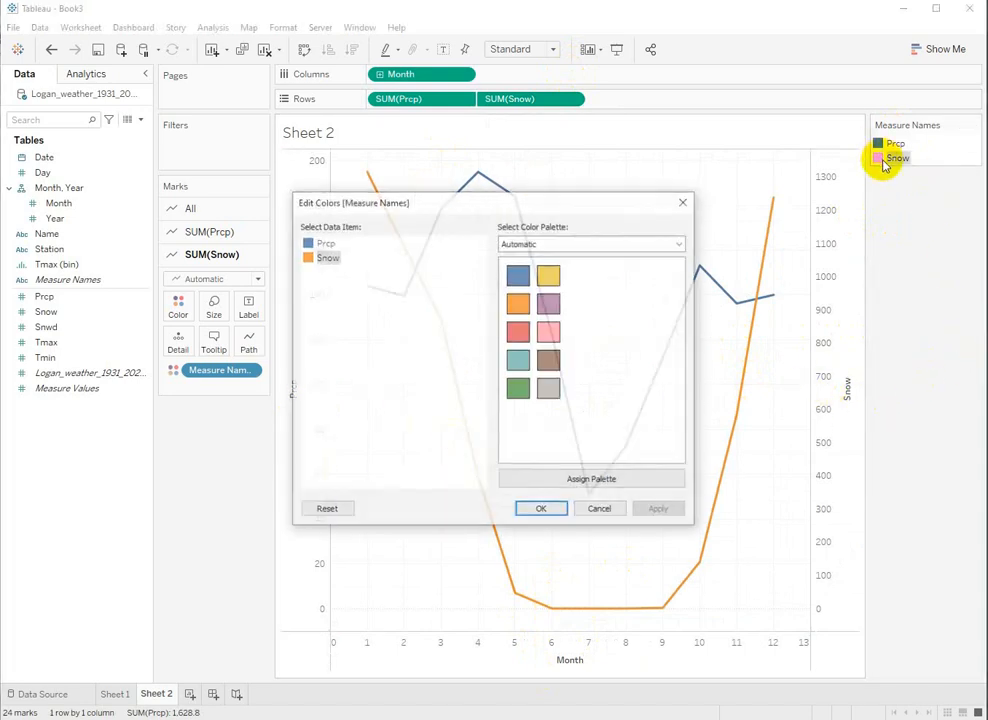
pyautogui.click(541, 510)
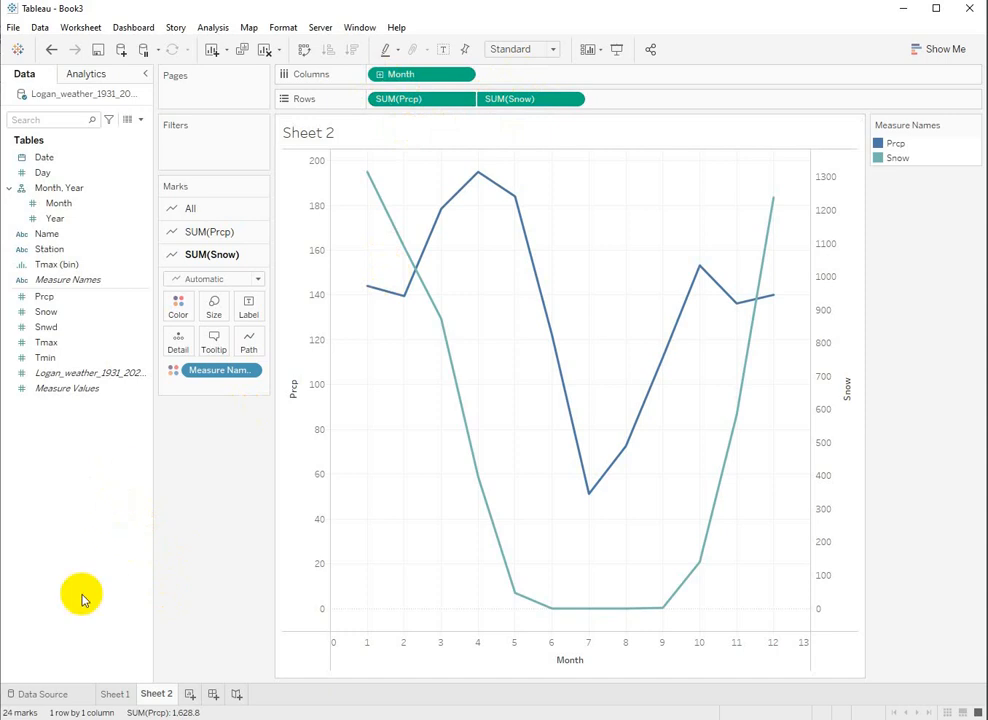
pyautogui.moveTo(482, 485)
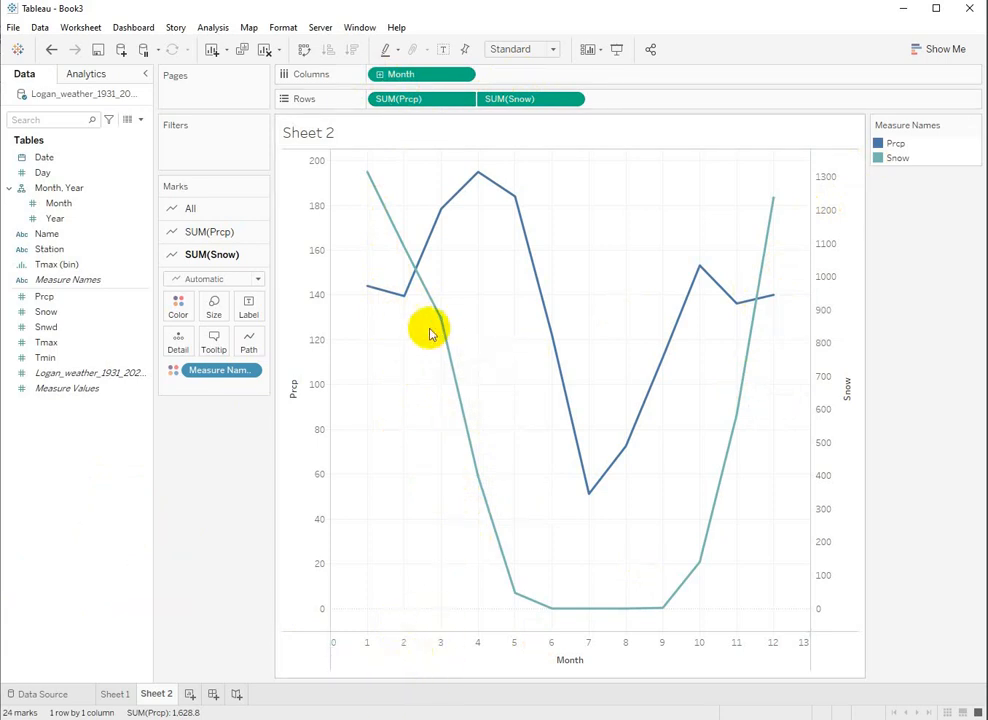
pyautogui.moveTo(366, 294)
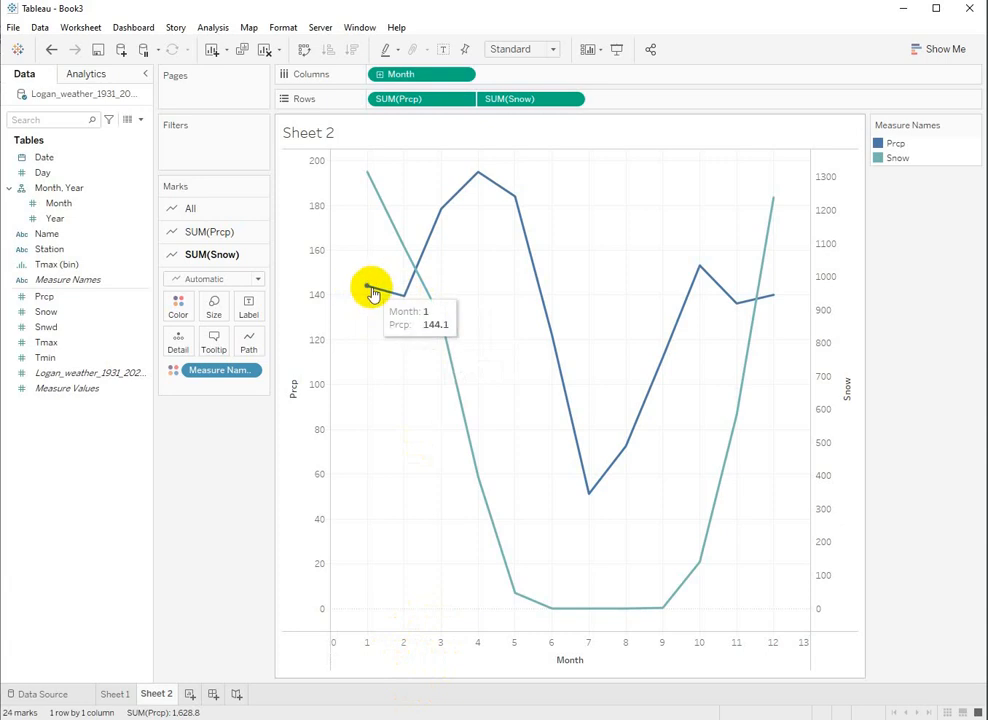
pyautogui.moveTo(400, 297)
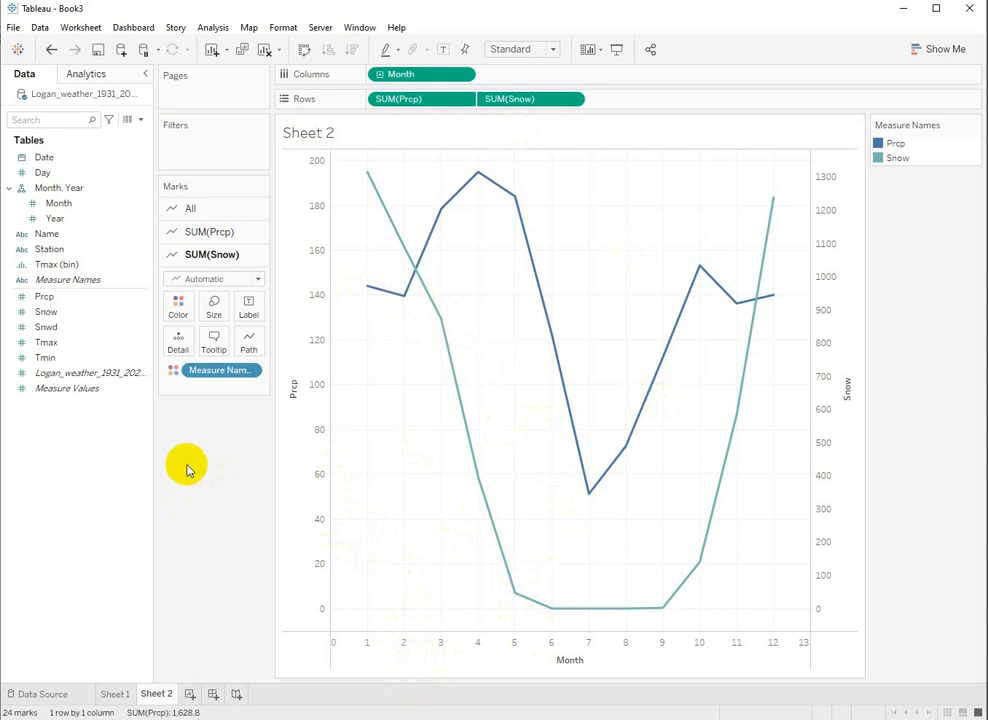
# Add a new worksheet and plot the Prcp measure as a horizontal bar chart.
pyautogui.click(189, 697)
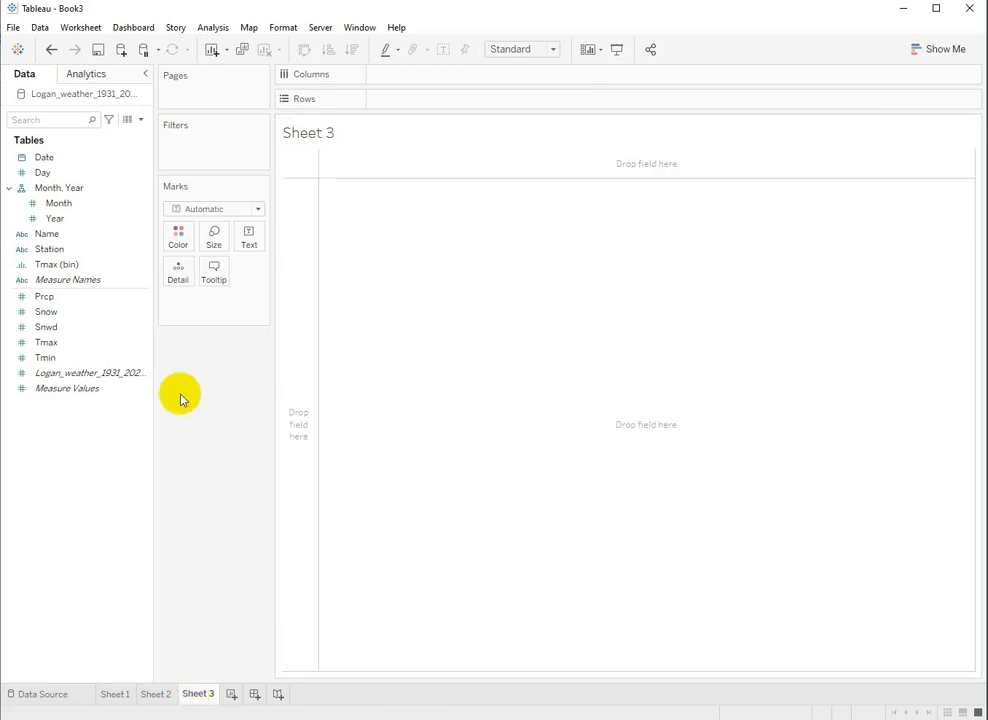
pyautogui.click(66, 311)
pyautogui.click(46, 300)
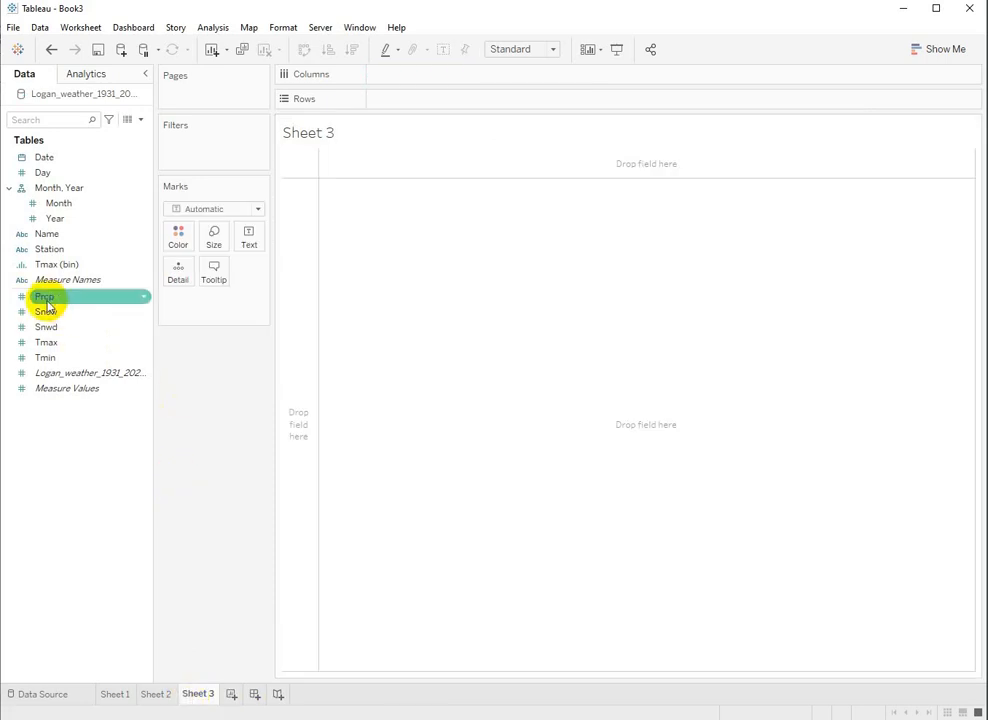
pyautogui.rightClick(47, 305)
pyautogui.click(42, 303)
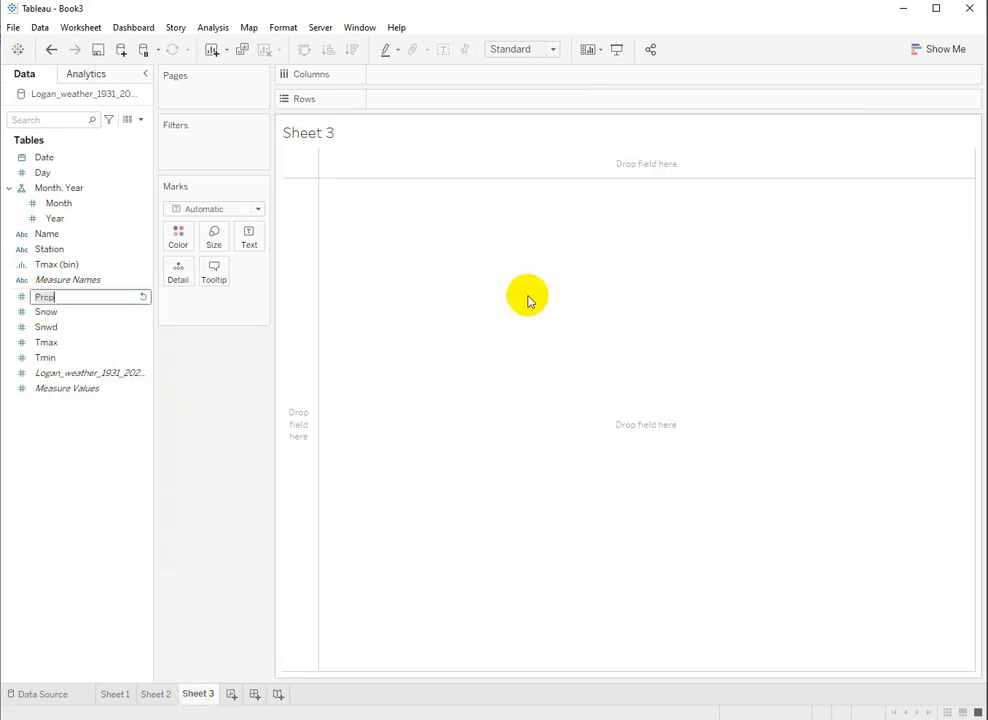
pyautogui.press('Return')
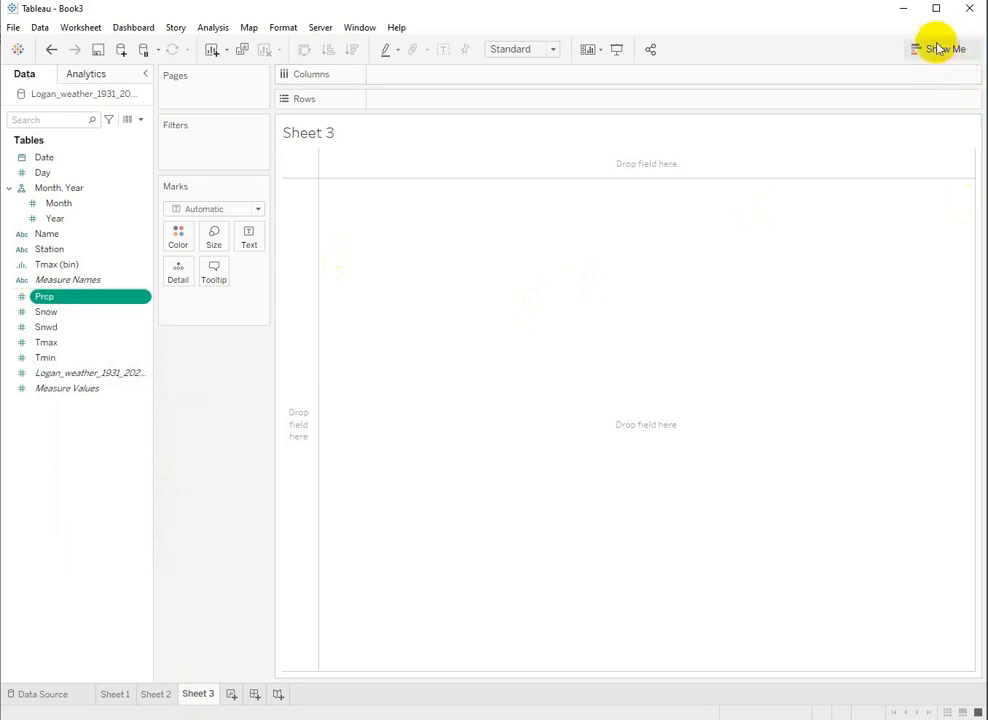
pyautogui.click(938, 48)
pyautogui.click(862, 160)
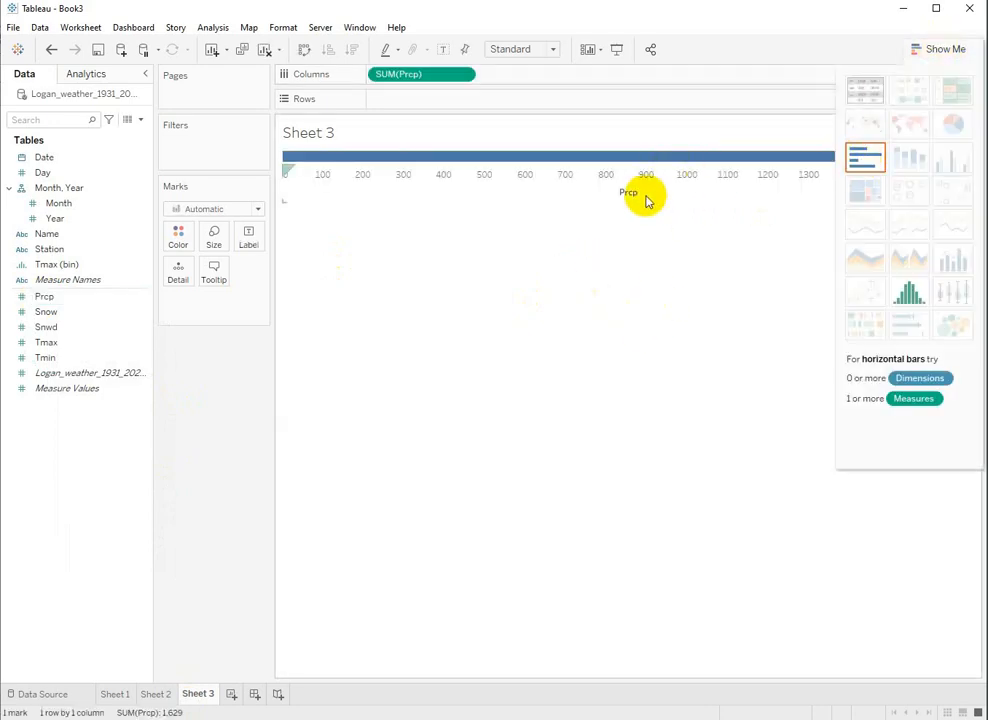
# Add Year to Rows, swap the rows and columns, and dismiss the chart suggestions.
pyautogui.moveTo(56, 219)
pyautogui.mouseDown()
pyautogui.moveTo(198, 187)
pyautogui.moveTo(397, 104)
pyautogui.mouseUp()
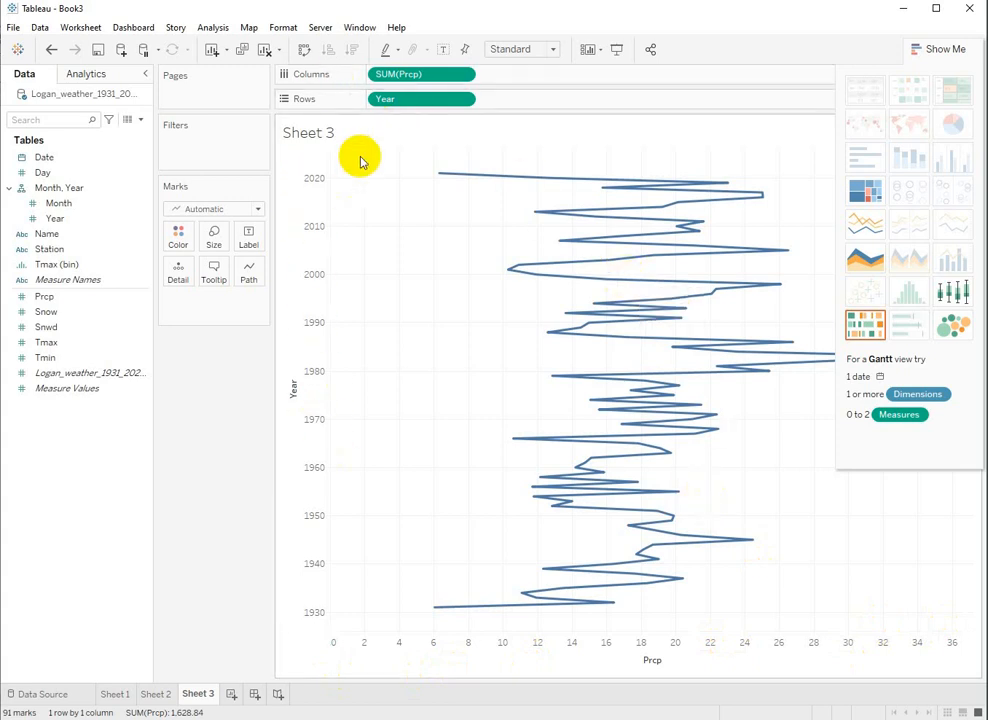
pyautogui.click(302, 49)
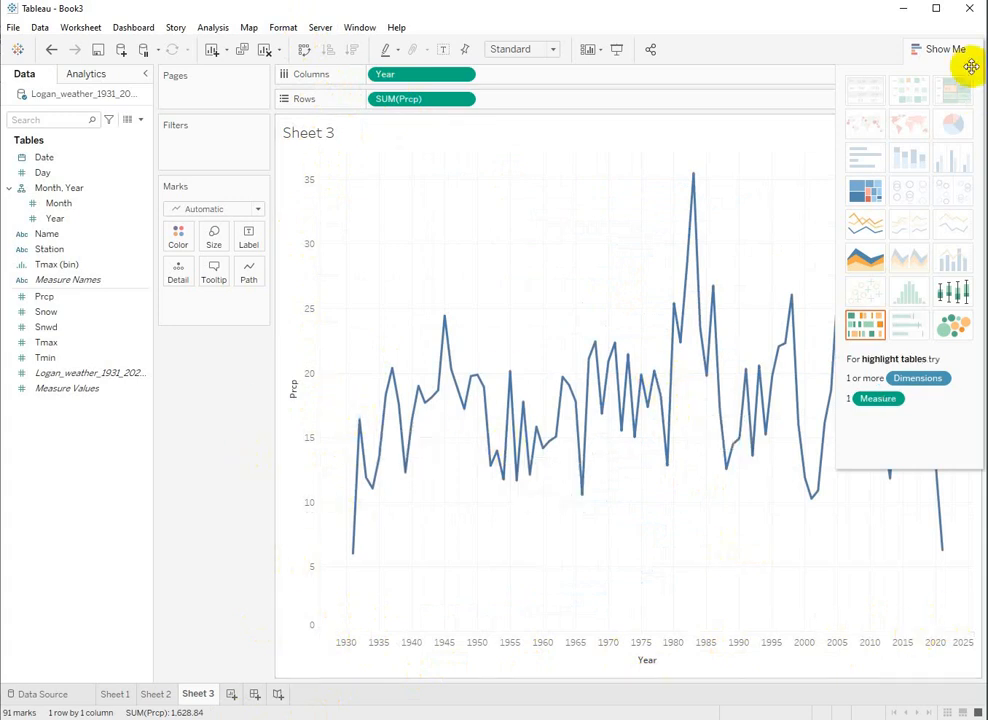
pyautogui.click(940, 55)
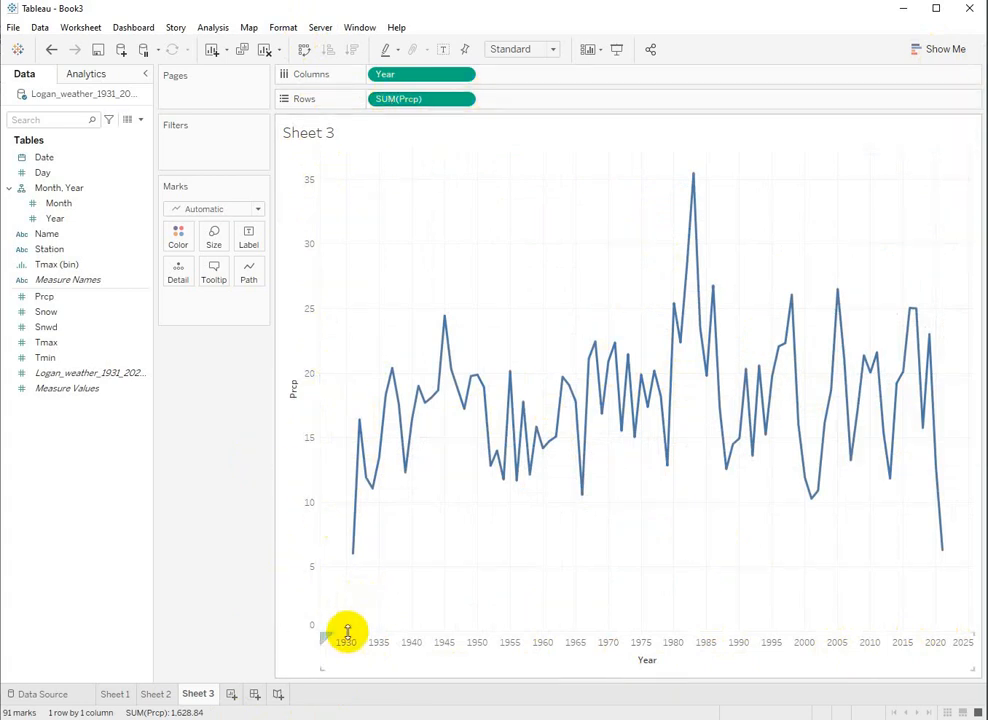
pyautogui.moveTo(351, 565)
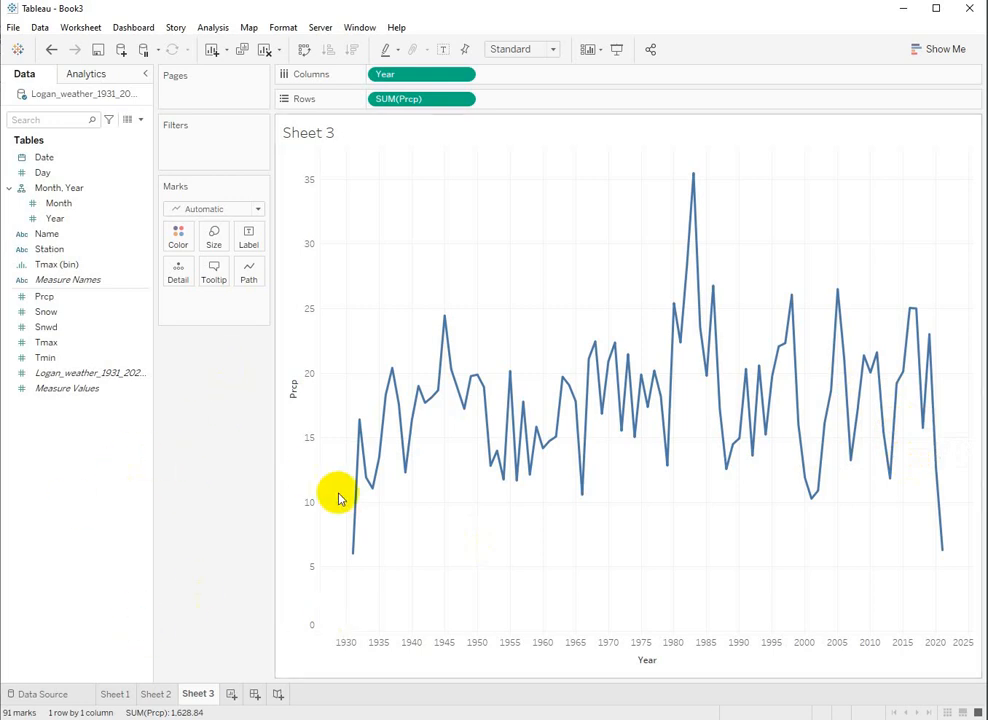
pyautogui.moveTo(732, 455)
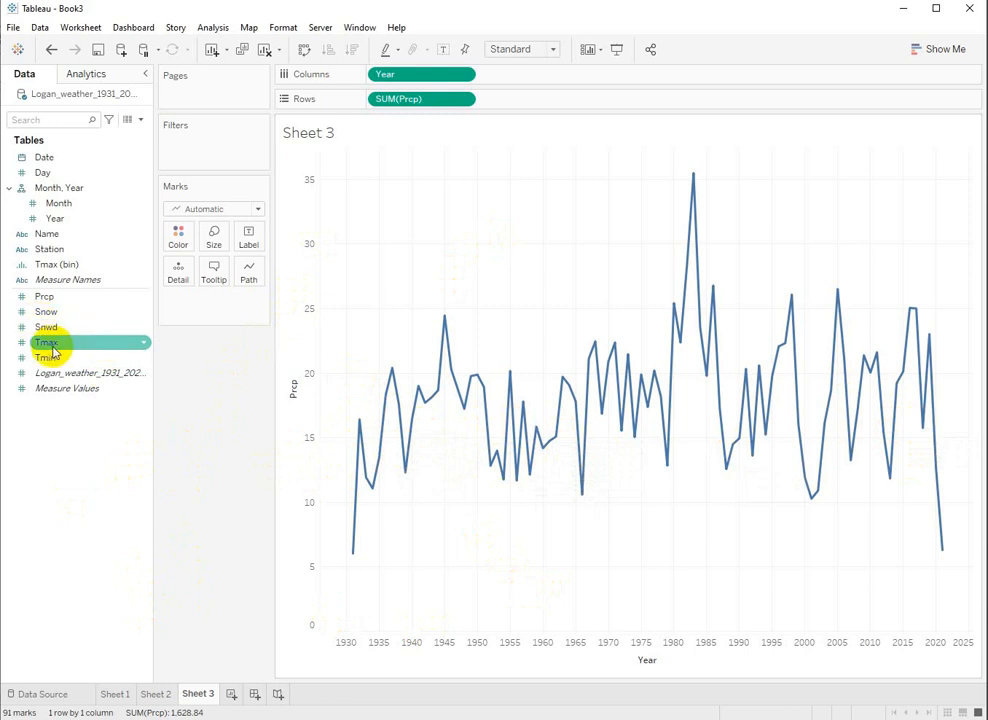
# Add the Tmax measure to Rows and show it with Prcp on a dual axis.
pyautogui.moveTo(47, 343); pyautogui.dragTo(524, 102)
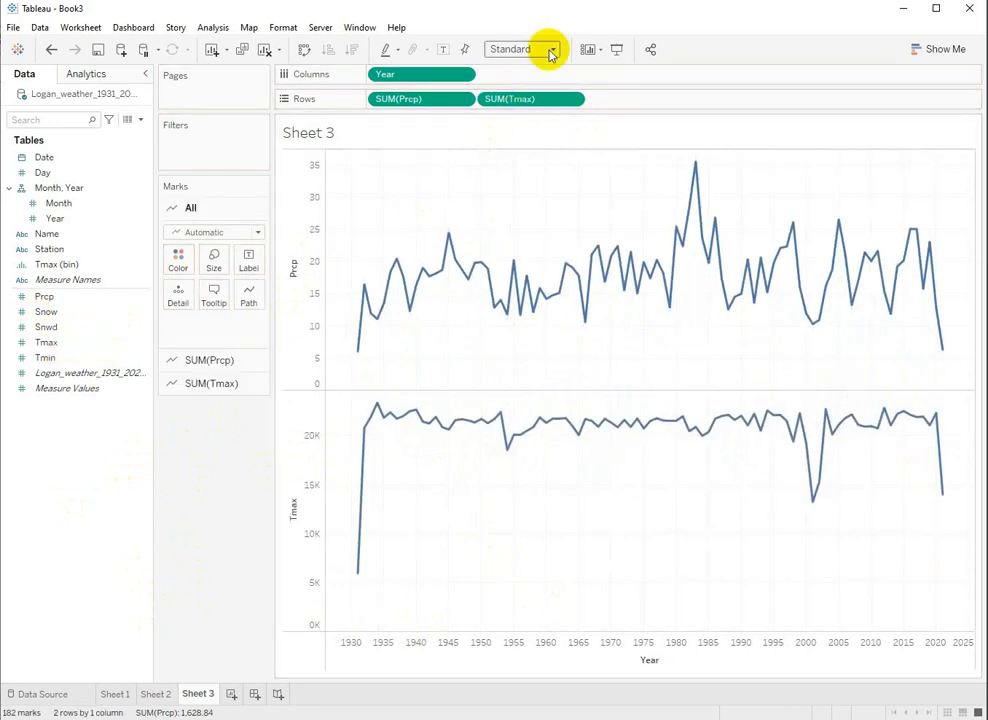
pyautogui.click(573, 100)
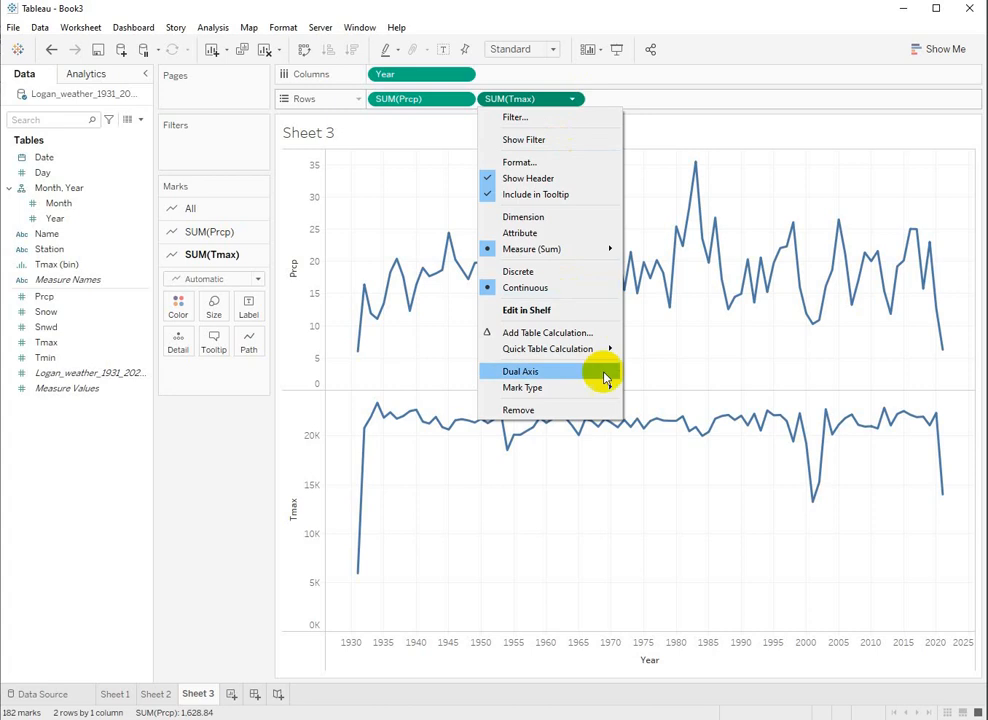
pyautogui.click(545, 371)
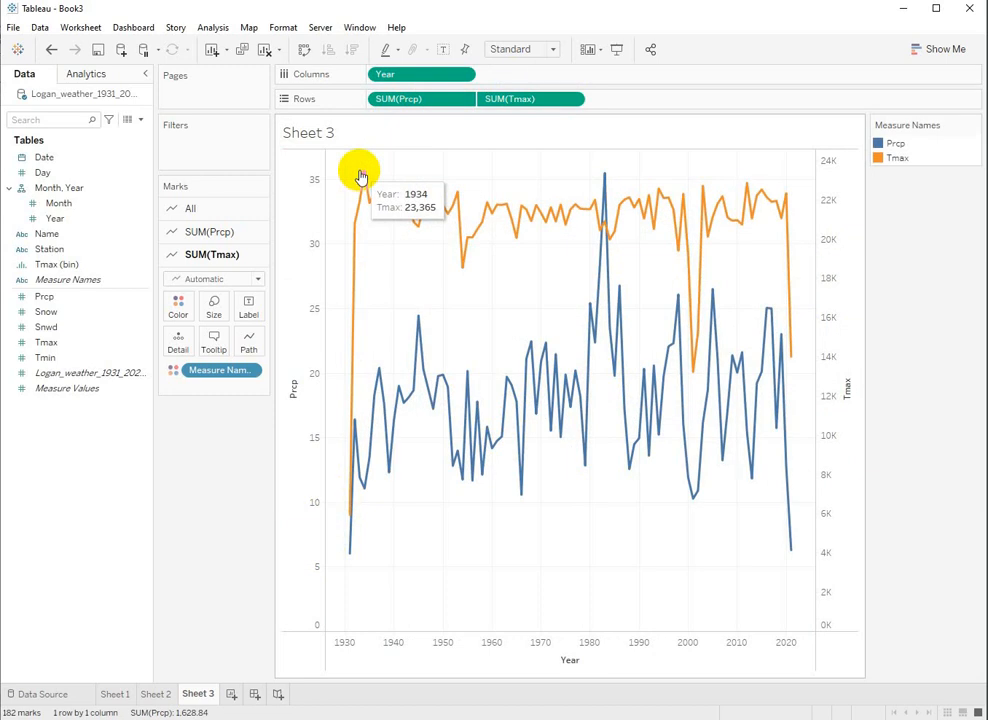
# Change the aggregation of the Tmax measure on Rows to Average.
pyautogui.click(574, 99)
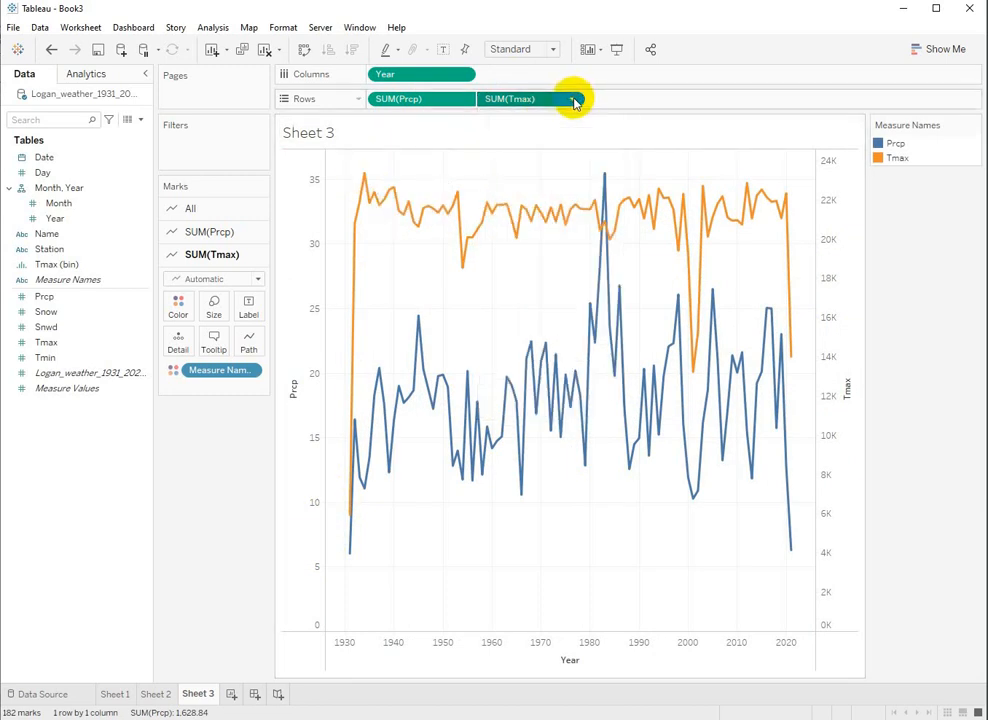
pyautogui.click(573, 100)
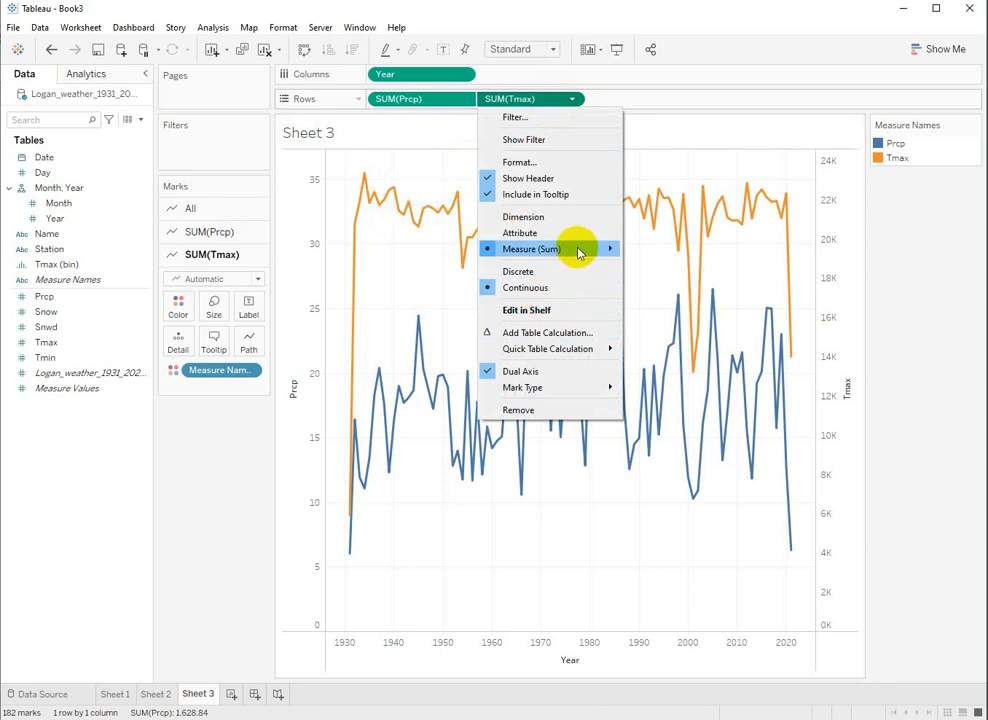
pyautogui.moveTo(578, 253)
pyautogui.click(688, 269)
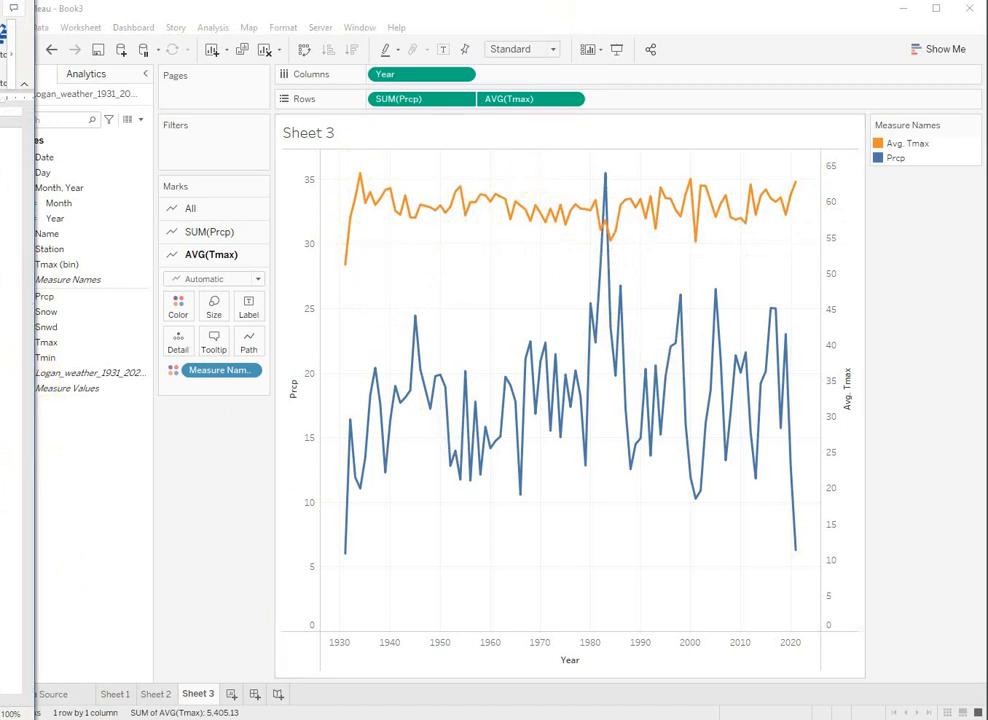
# Add a new worksheet and create a scatter plot of the Prcp and Tmax measures.
pyautogui.click(230, 694)
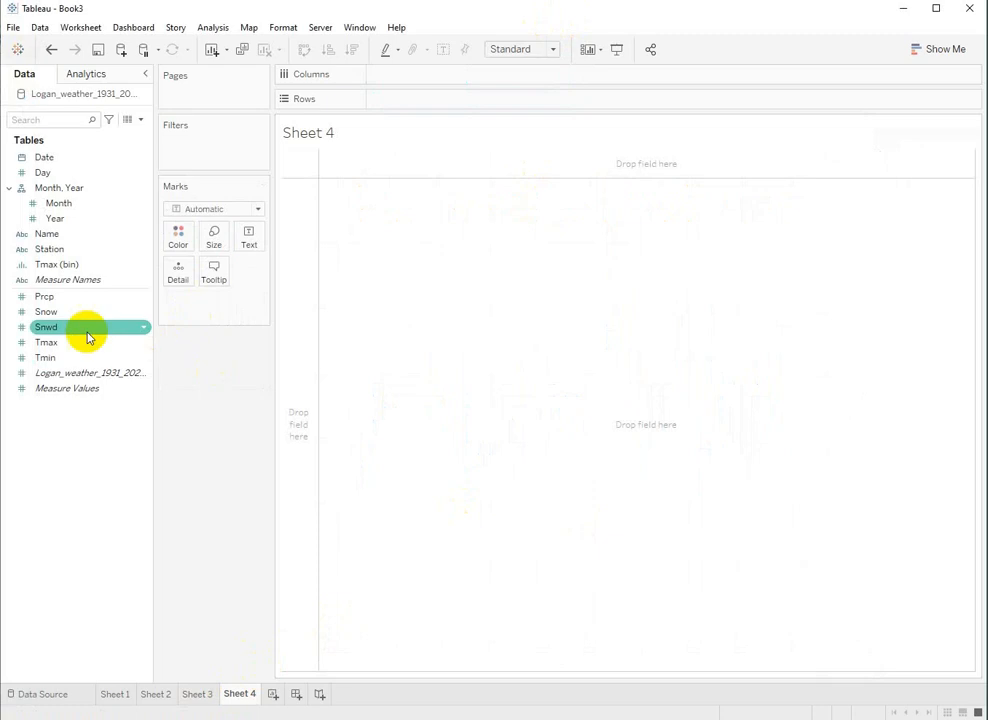
pyautogui.click(55, 300)
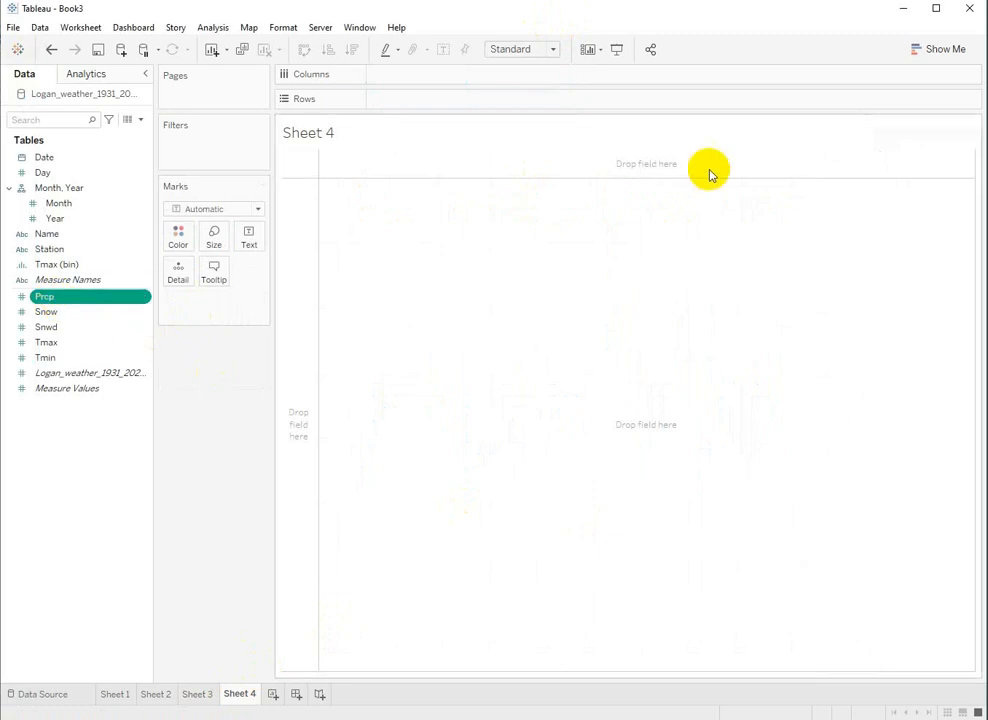
pyautogui.click(935, 48)
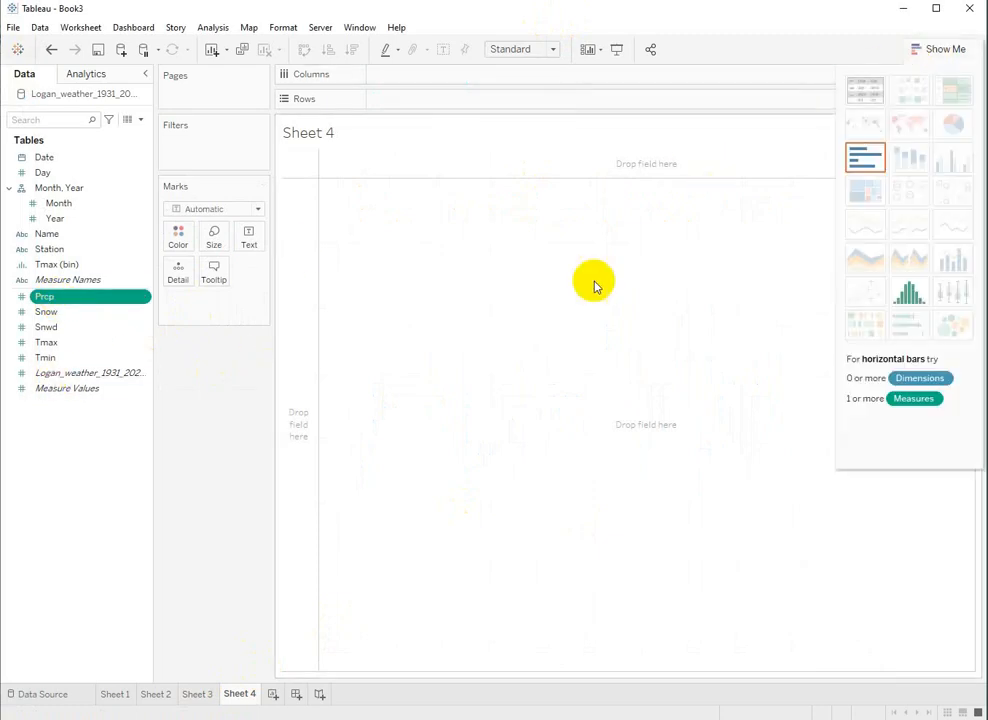
pyautogui.keyDown('ctrl'); pyautogui.click(70, 345); pyautogui.keyUp('ctrl')
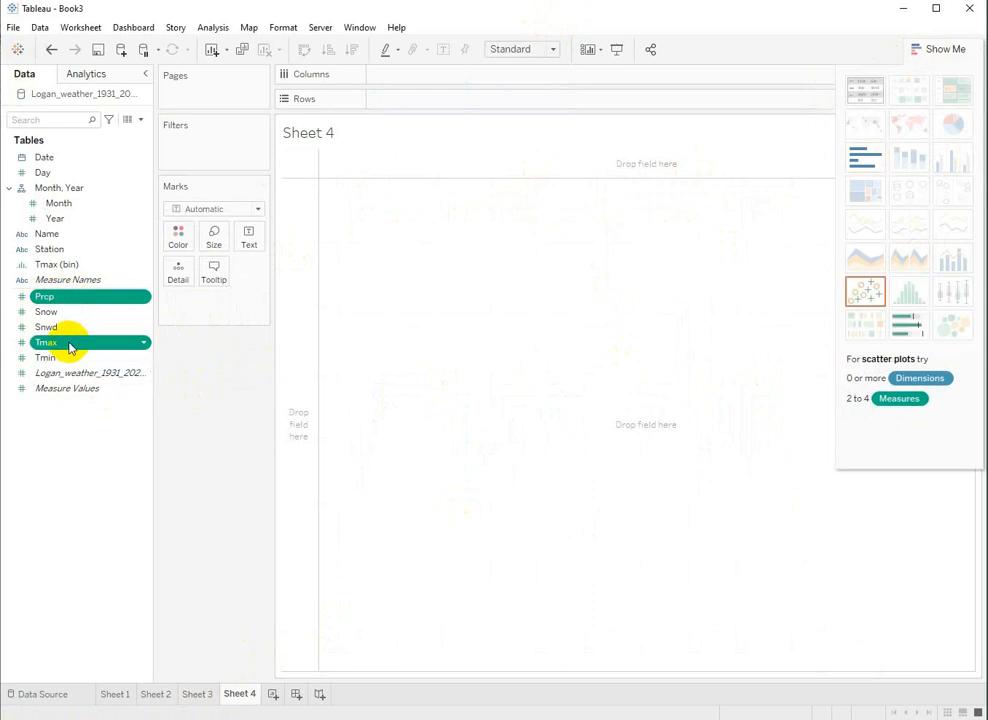
pyautogui.click(866, 292)
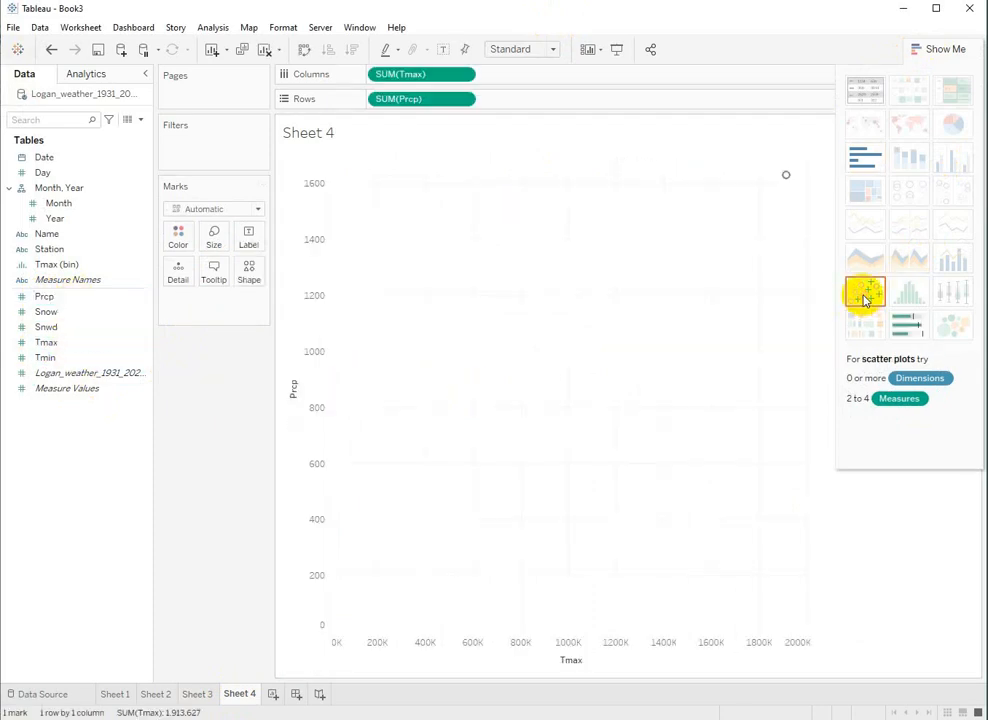
# Add Date to the scatter plot's mark detail and break it down by discrete Day.
pyautogui.moveTo(44, 157); pyautogui.dragTo(232, 307)
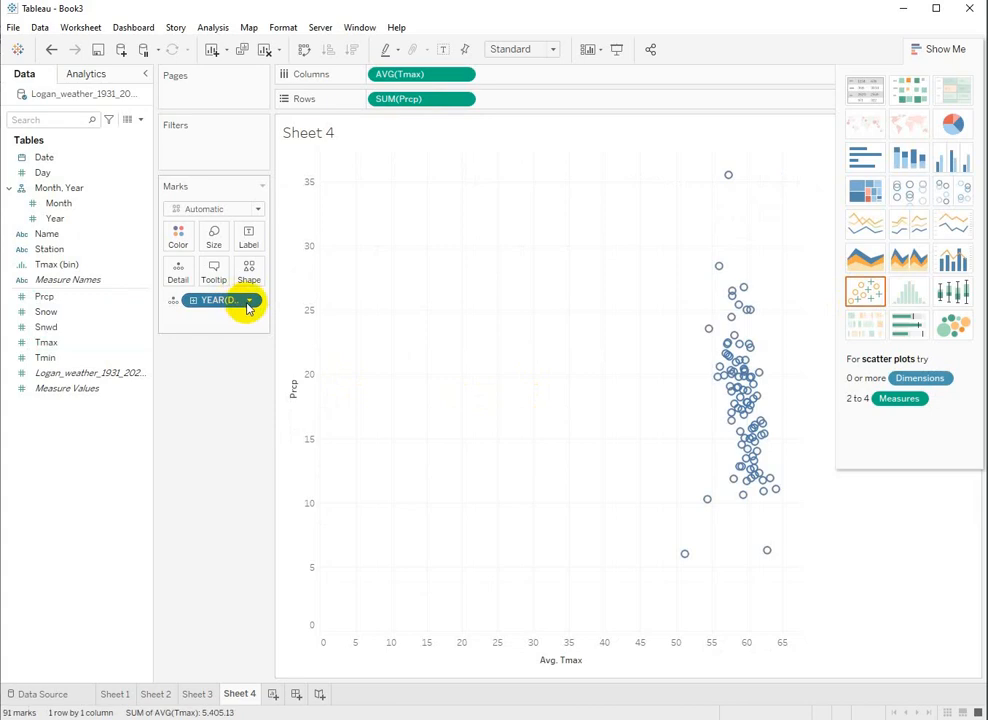
pyautogui.click(248, 301)
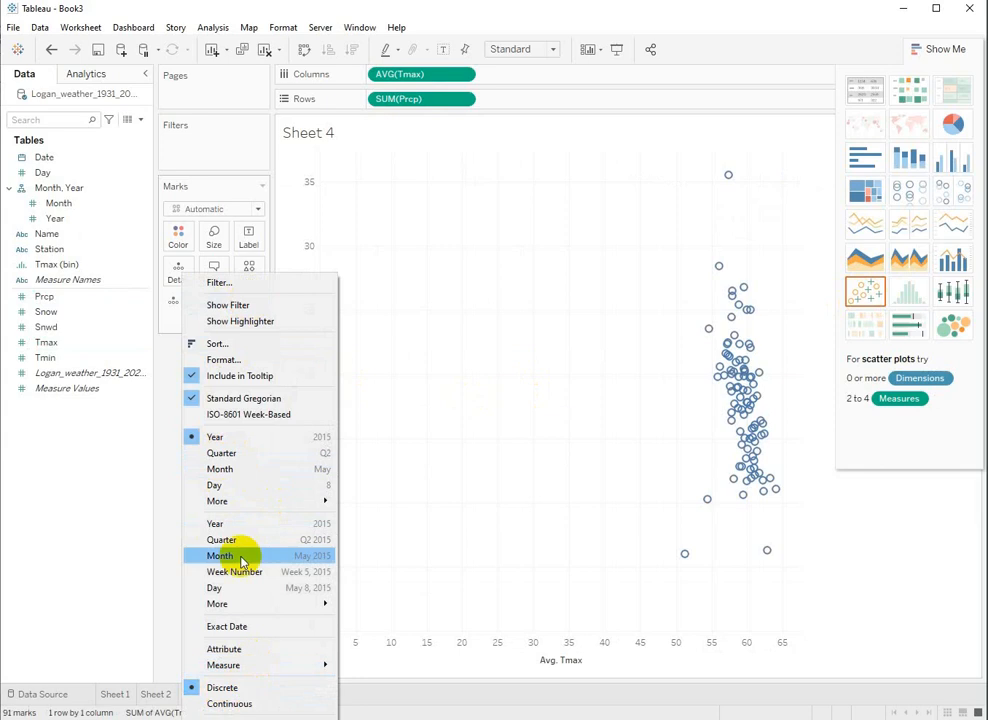
pyautogui.click(225, 486)
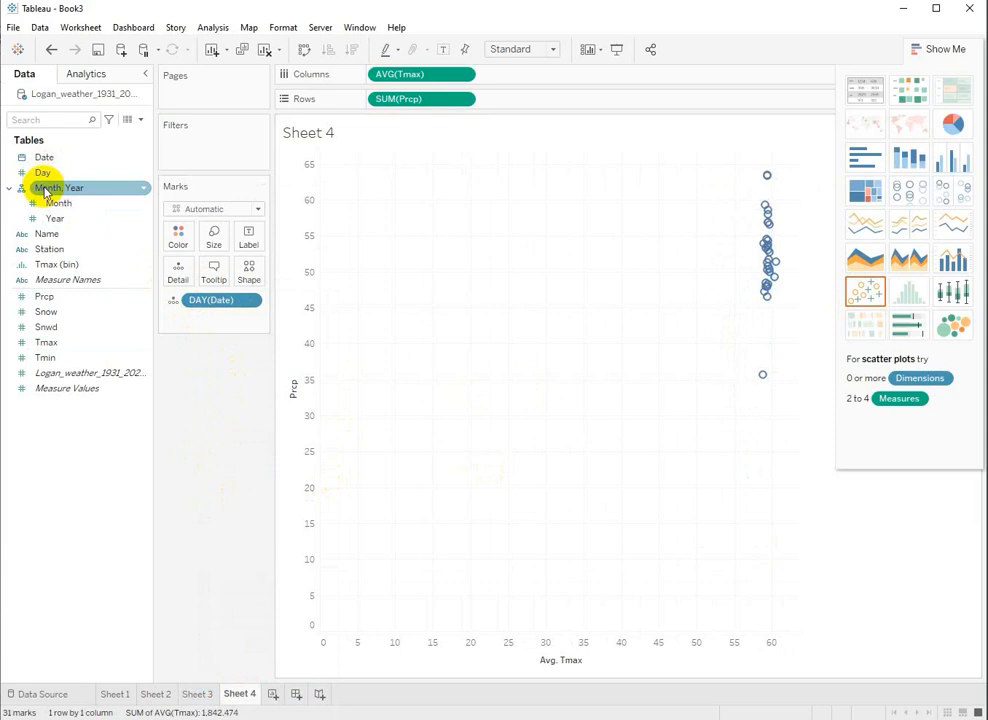
# Remove the day-level Date field from the mark detail and inspect the single aggregated mark.
pyautogui.click(254, 300)
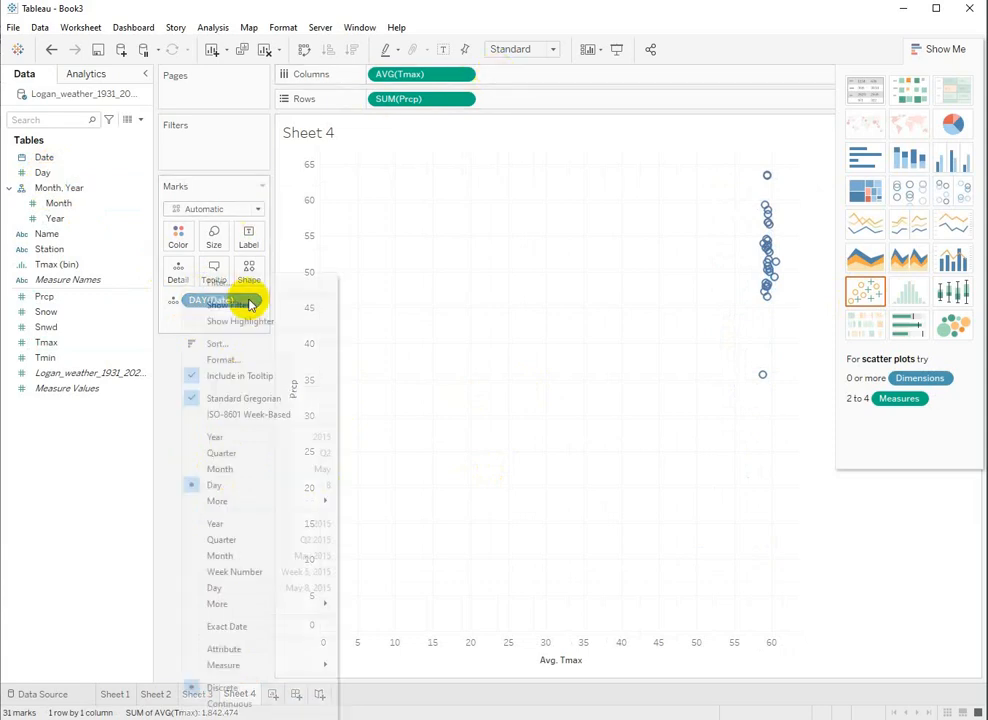
pyautogui.click(228, 718)
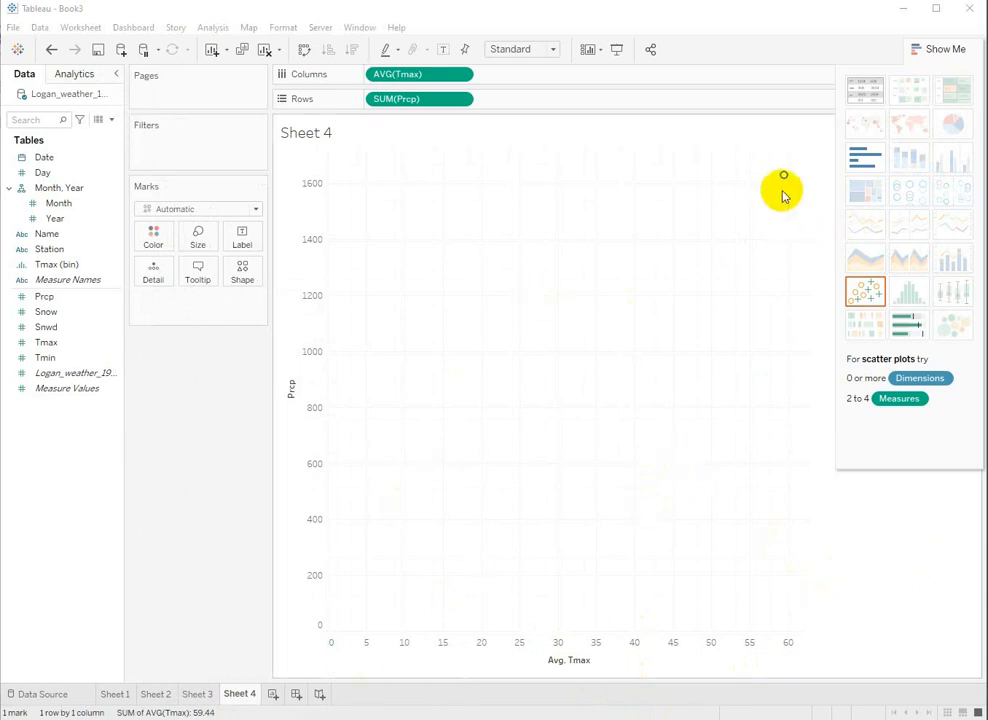
pyautogui.moveTo(783, 173)
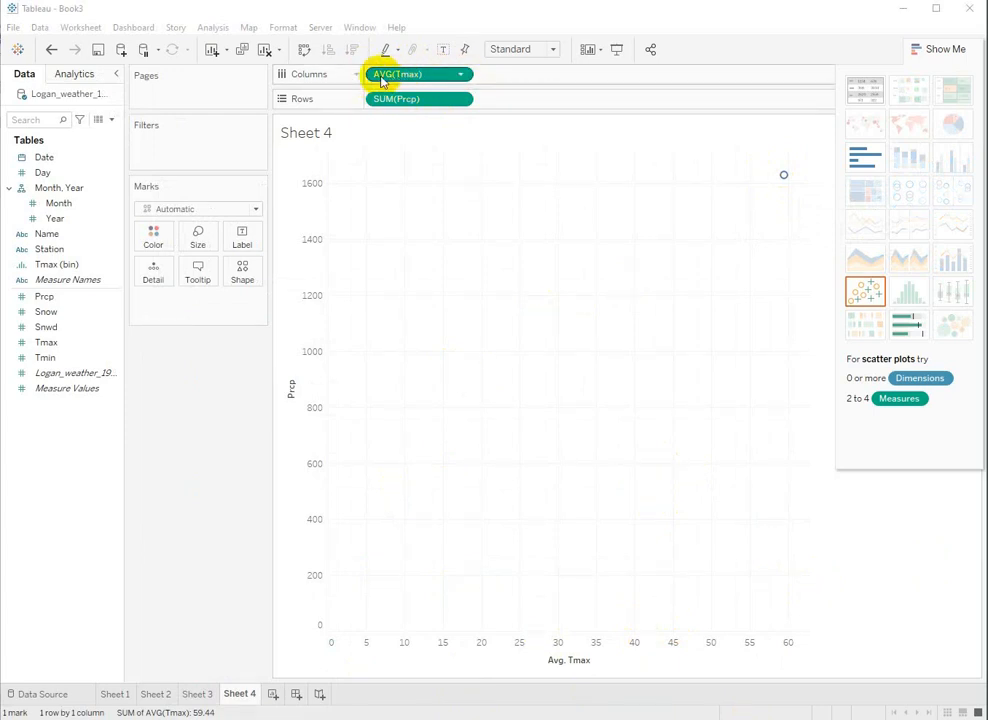
# Convert Tmax on Columns and Prcp on Rows from measures to dimensions and inspect the individual daily points.
pyautogui.click(461, 76)
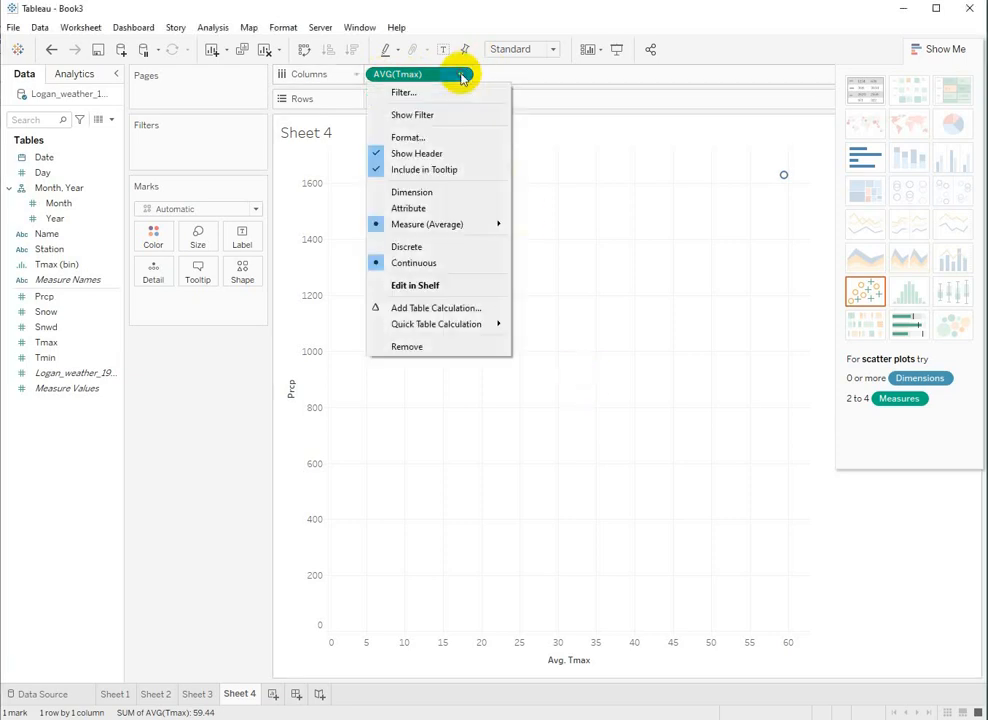
pyautogui.click(462, 193)
pyautogui.click(461, 99)
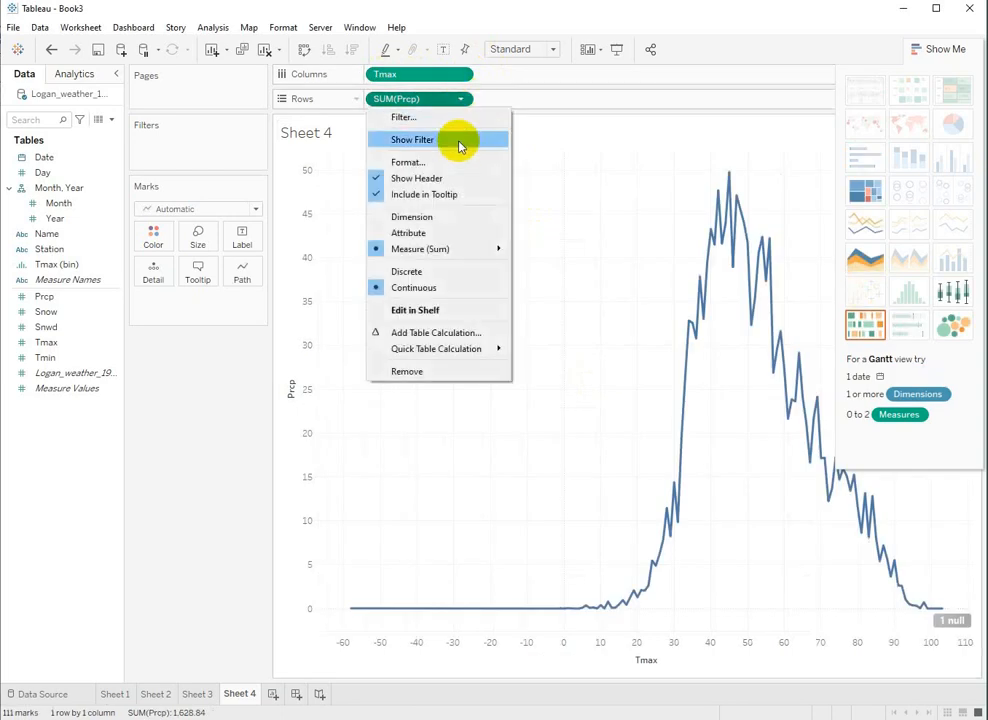
pyautogui.click(459, 218)
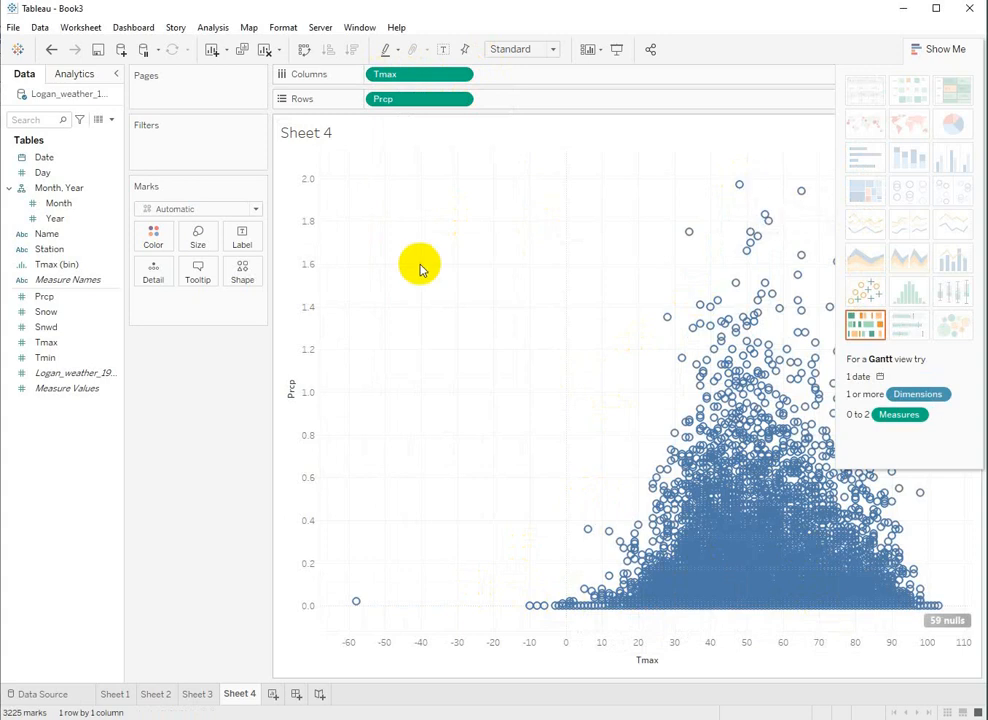
pyautogui.moveTo(741, 187)
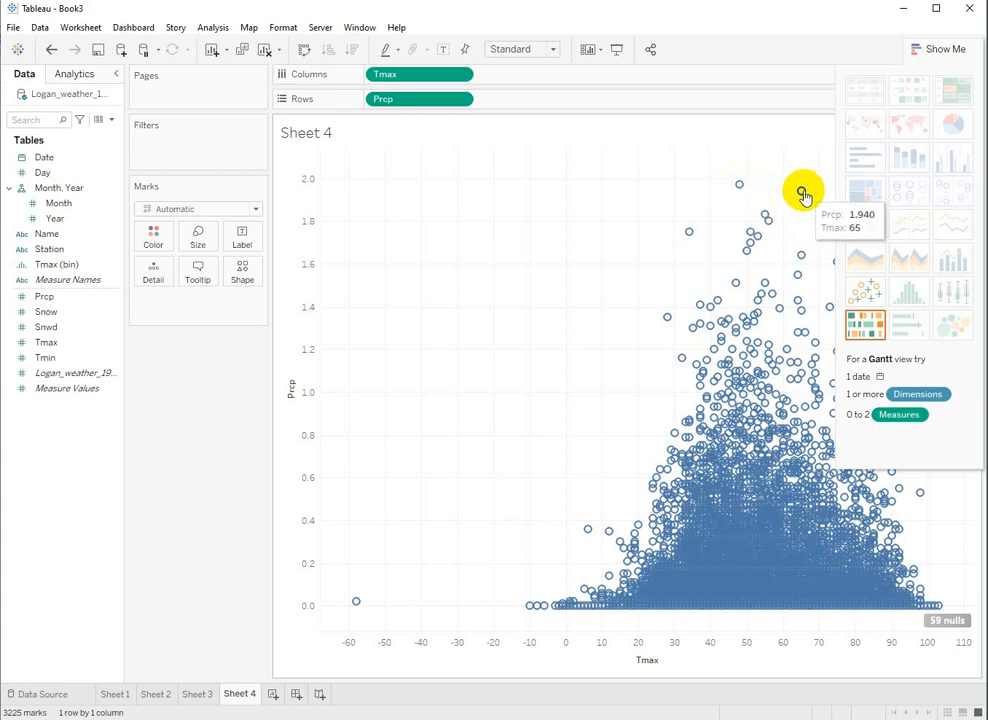
# Dismiss the chart suggestions, inspect the low-temperature outlier, and undo the conversion of Tmax and Prcp to dimensions.
pyautogui.click(950, 48)
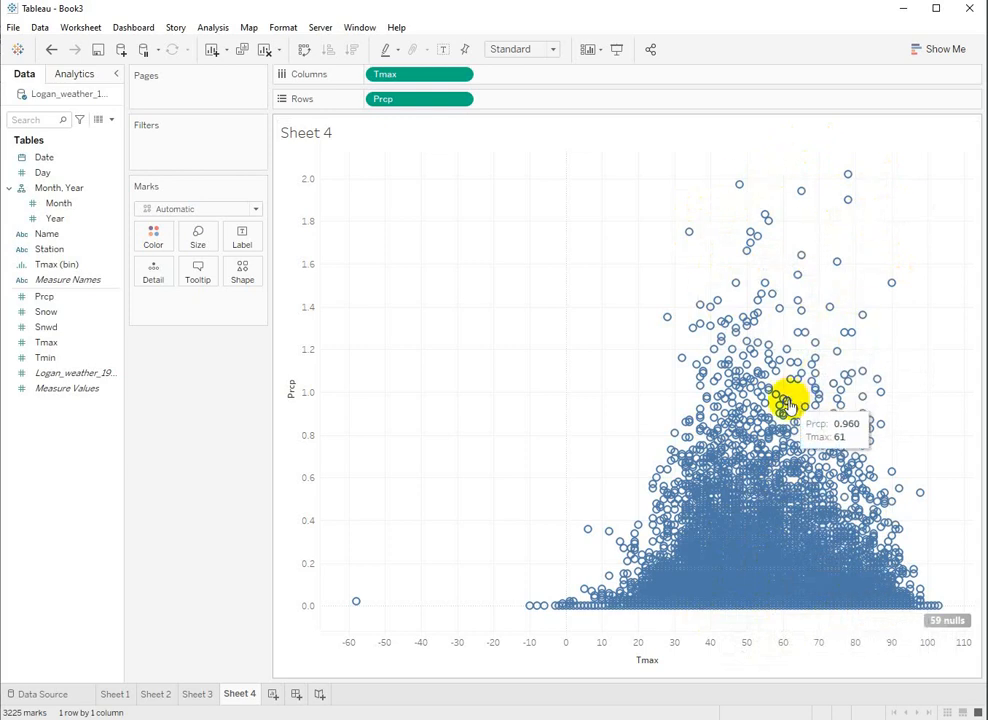
pyautogui.moveTo(355, 604)
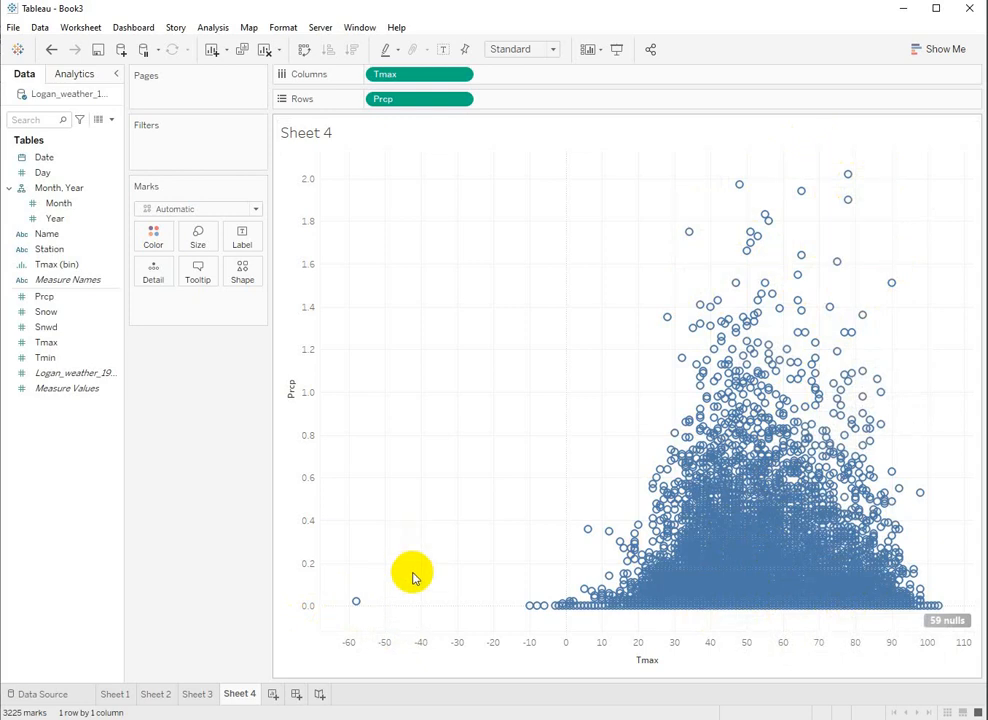
pyautogui.hotkey('ctrl', 'z')
pyautogui.hotkey('ctrl', 'z')
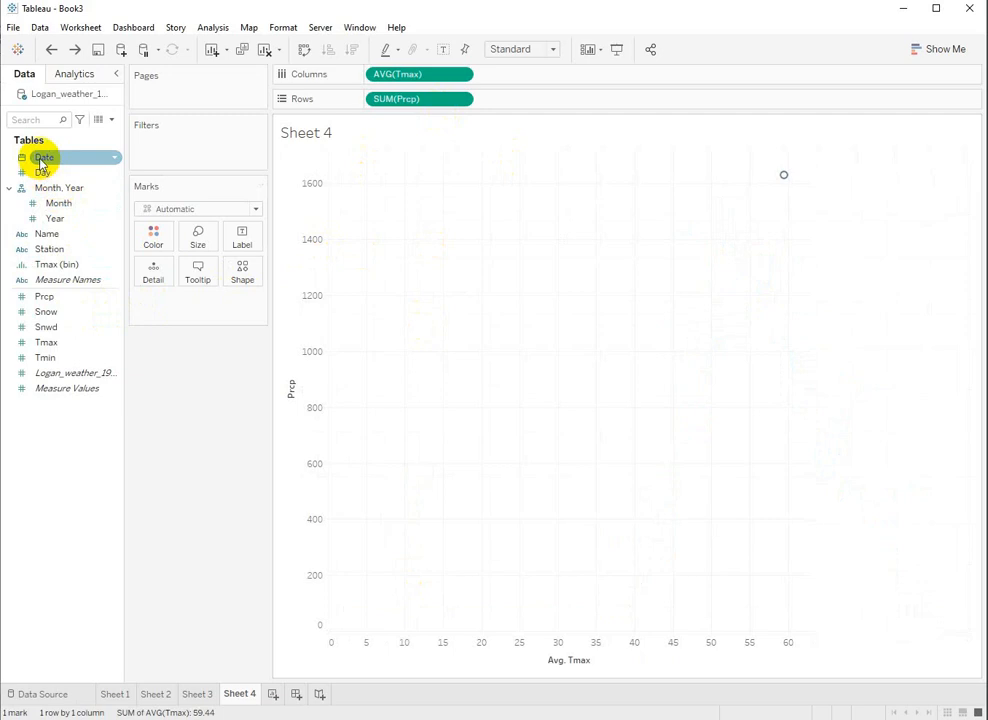
# Add Date to the mark detail at the Year level and inspect the outlying years in the scatter plot.
pyautogui.moveTo(43, 157); pyautogui.dragTo(150, 272)
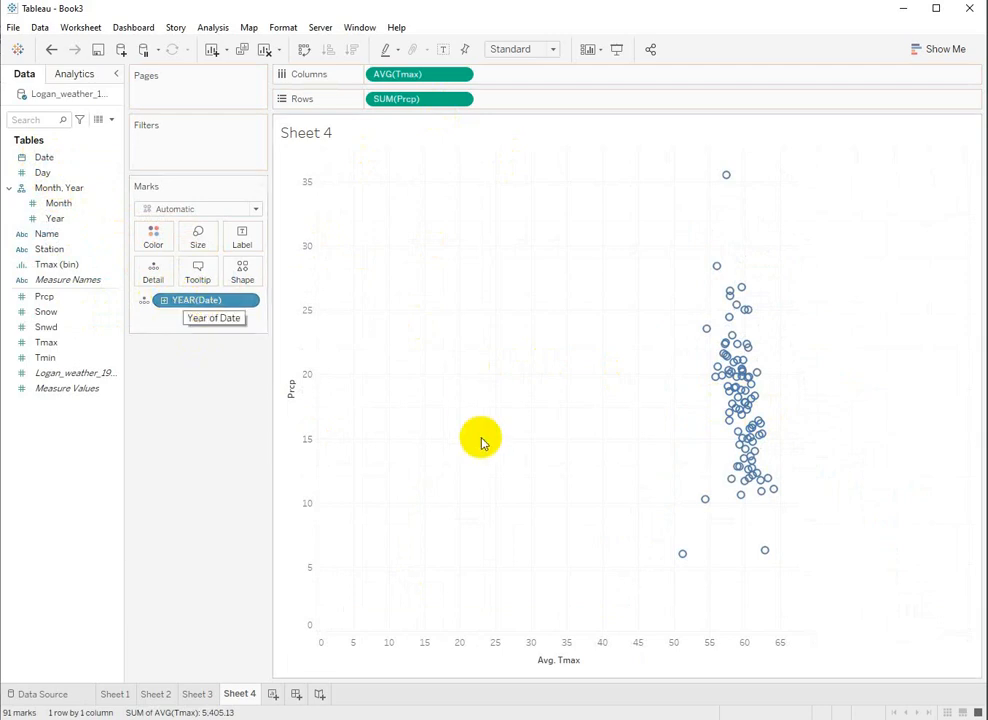
pyautogui.moveTo(748, 307)
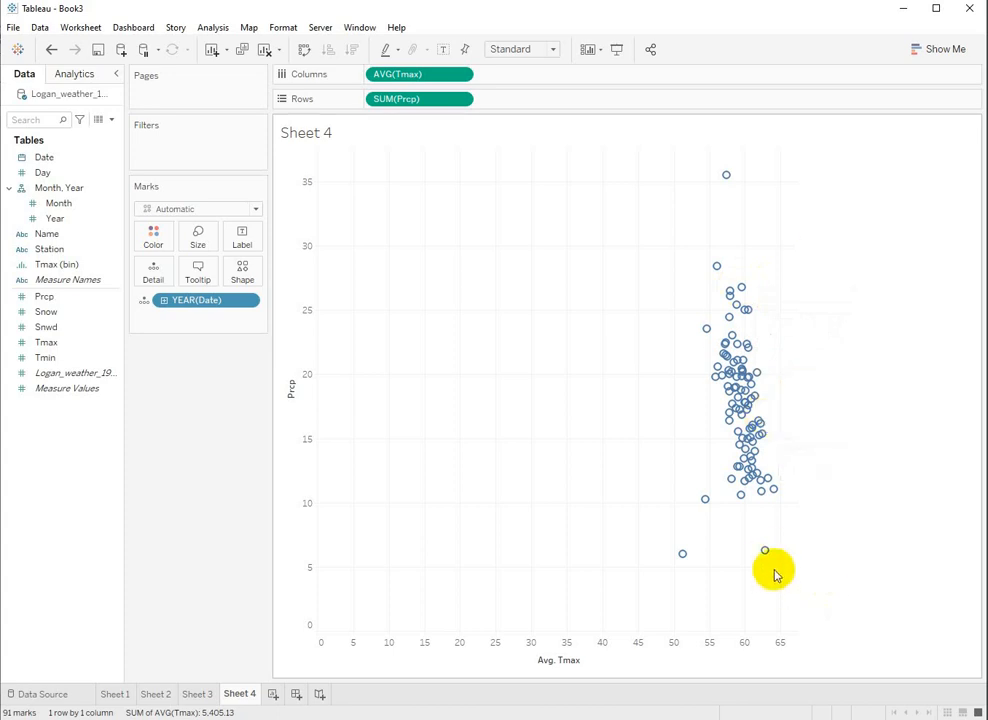
pyautogui.moveTo(761, 551)
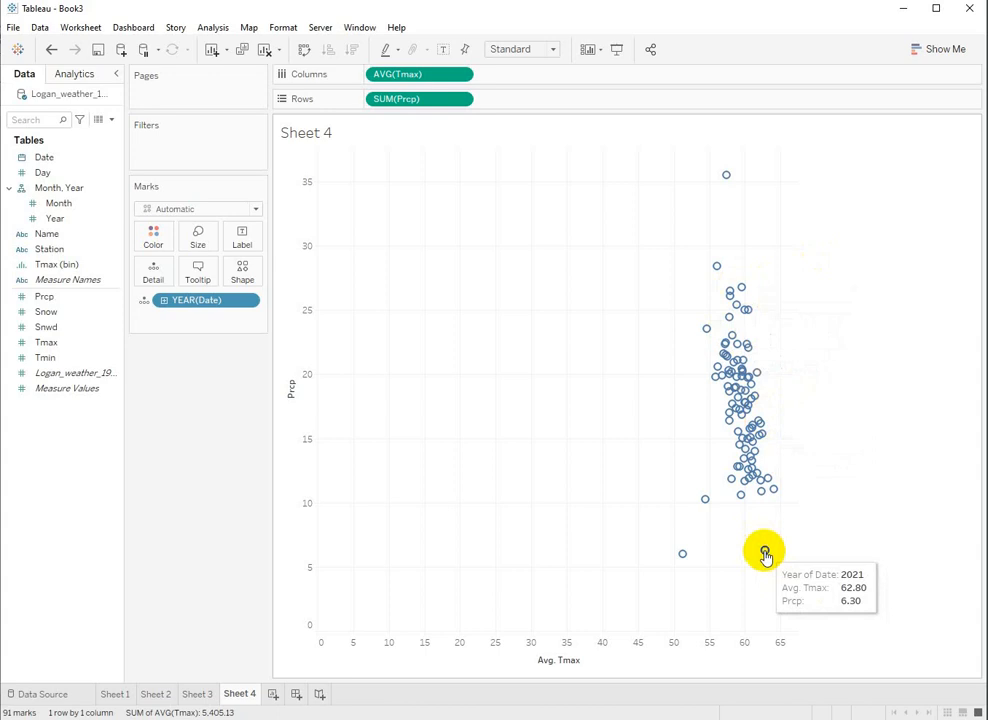
pyautogui.moveTo(683, 556)
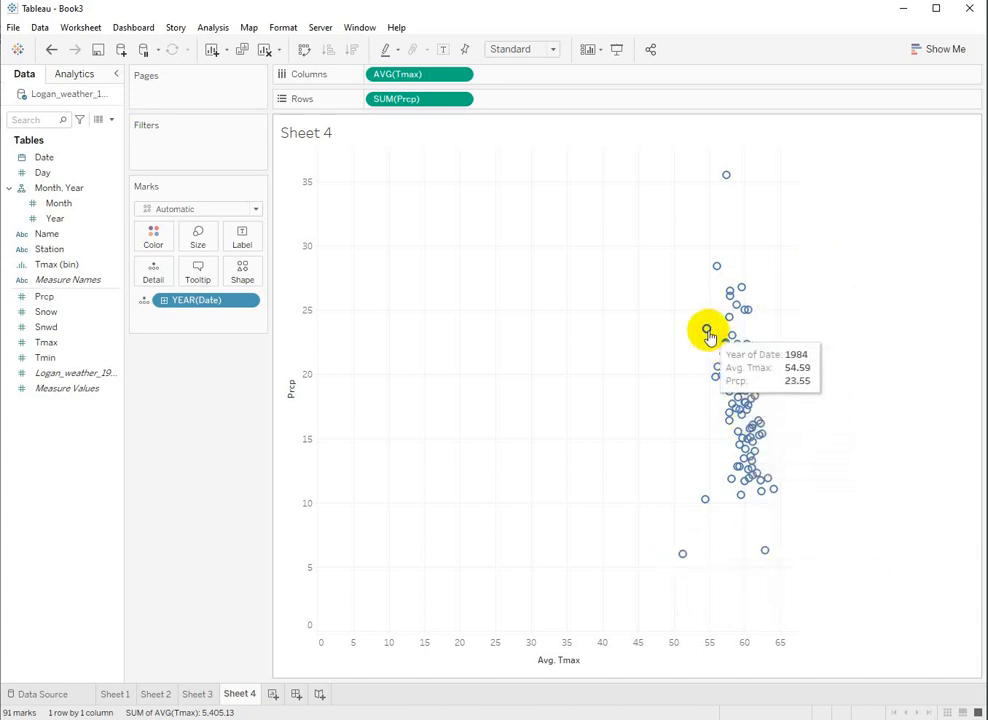
pyautogui.moveTo(705, 332)
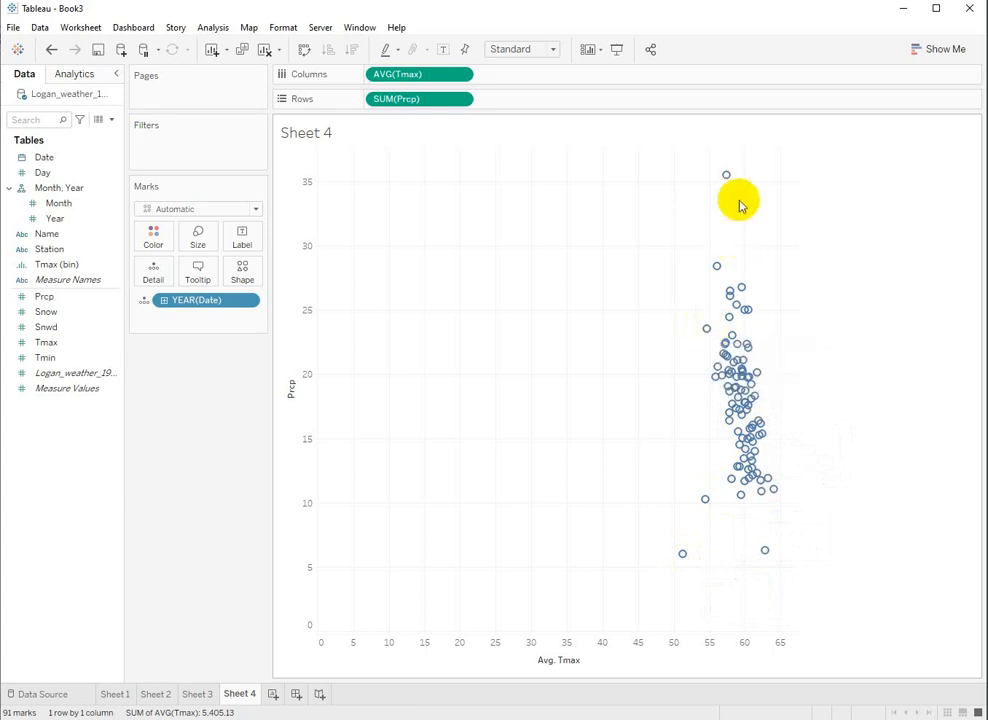
pyautogui.moveTo(727, 179)
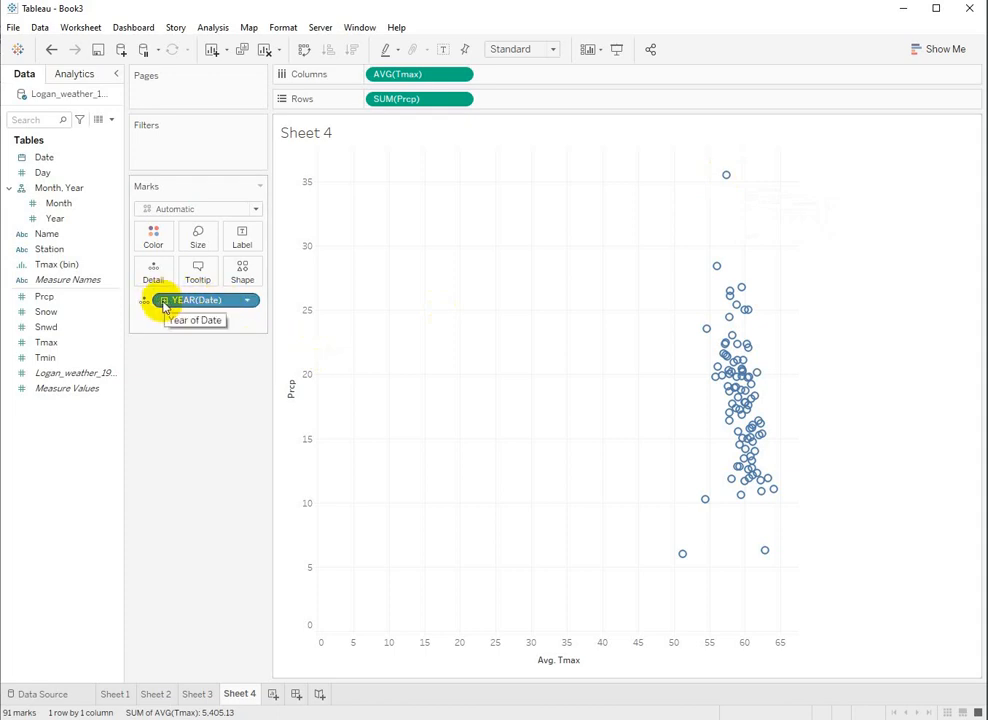
# Expand Date to quarters, colour the marks by quarter to inspect the clusters, and collapse Date back to years.
pyautogui.click(163, 301)
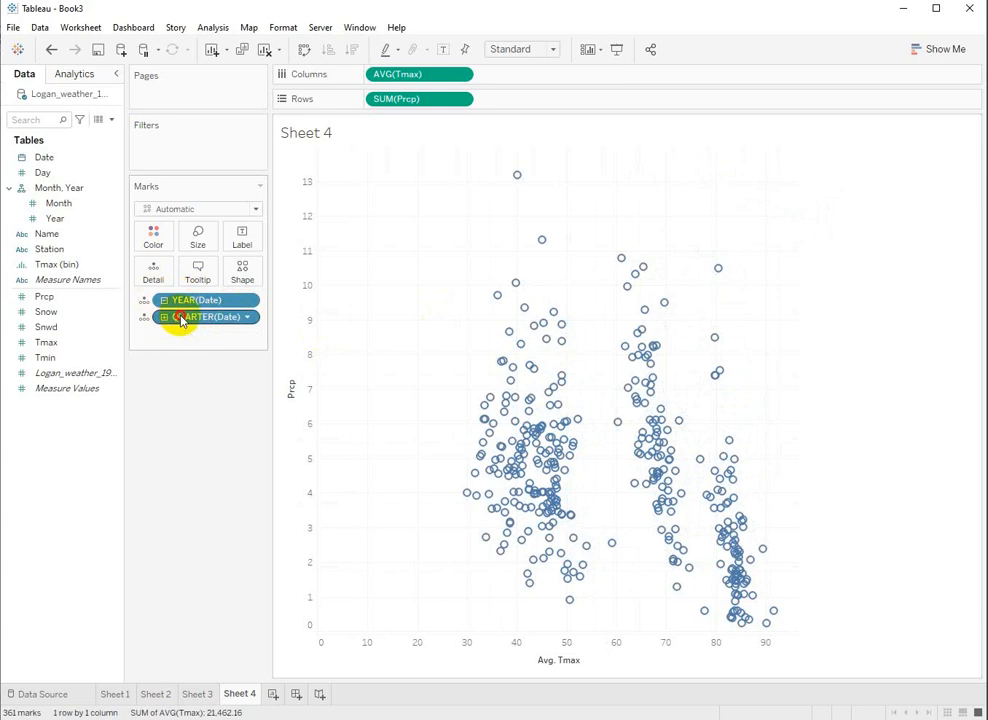
pyautogui.moveTo(181, 319); pyautogui.dragTo(152, 234)
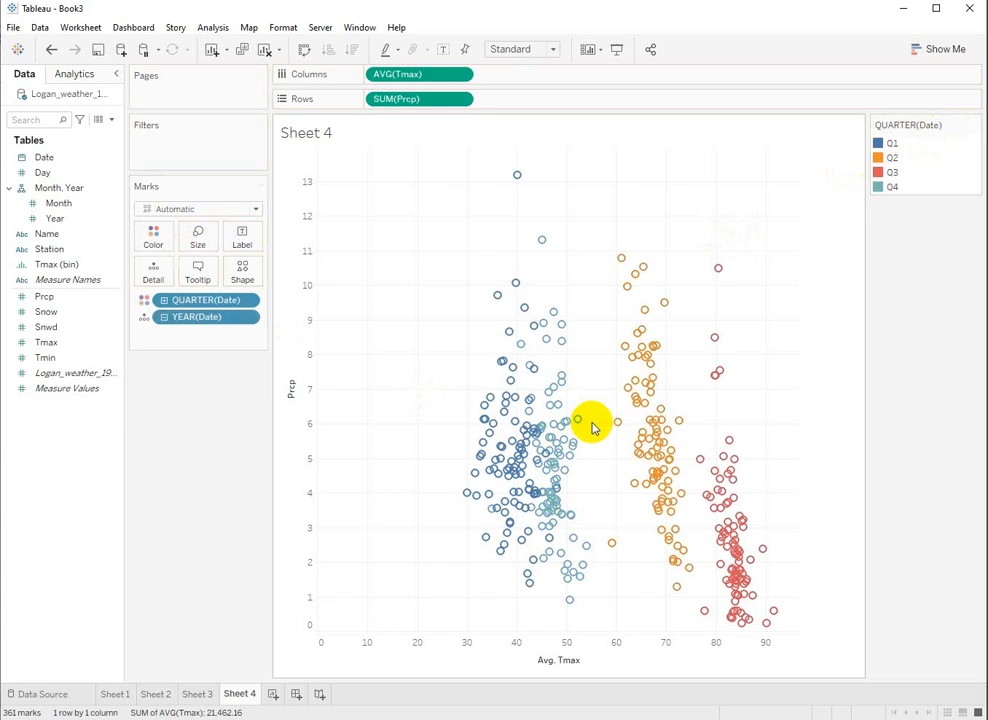
pyautogui.moveTo(484, 420)
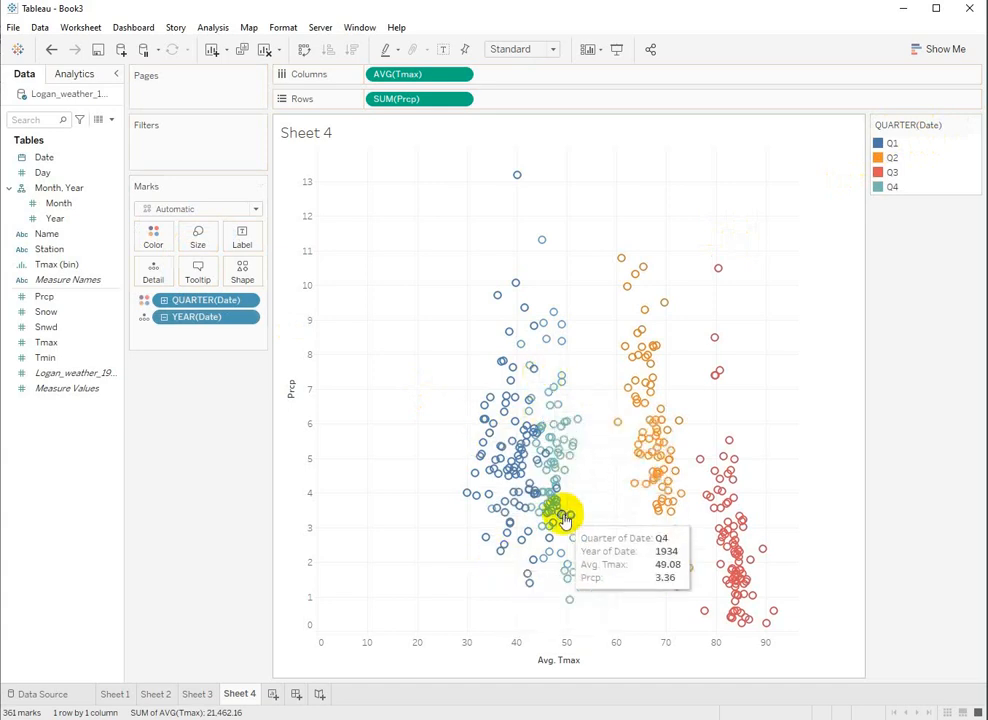
pyautogui.moveTo(538, 418)
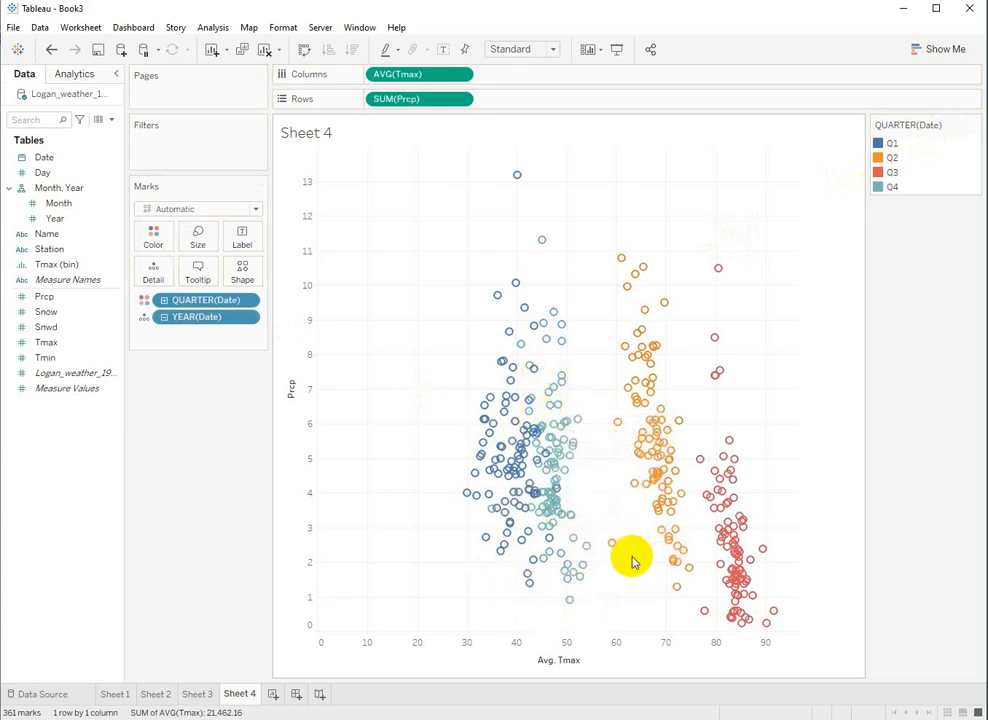
pyautogui.moveTo(658, 381)
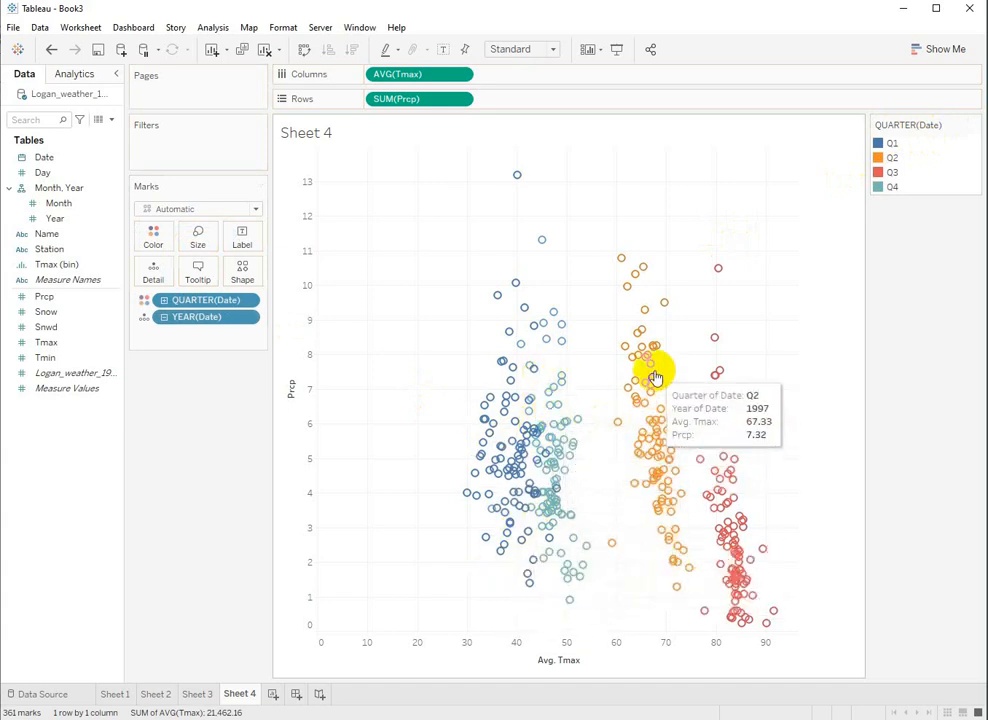
pyautogui.moveTo(676, 465)
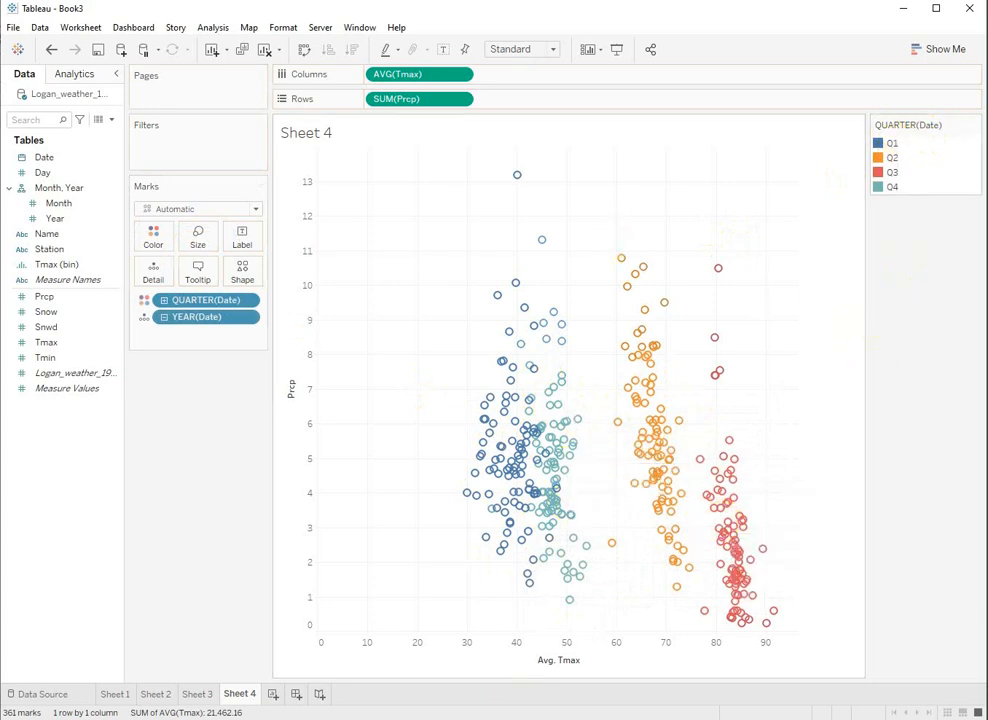
pyautogui.click(165, 317)
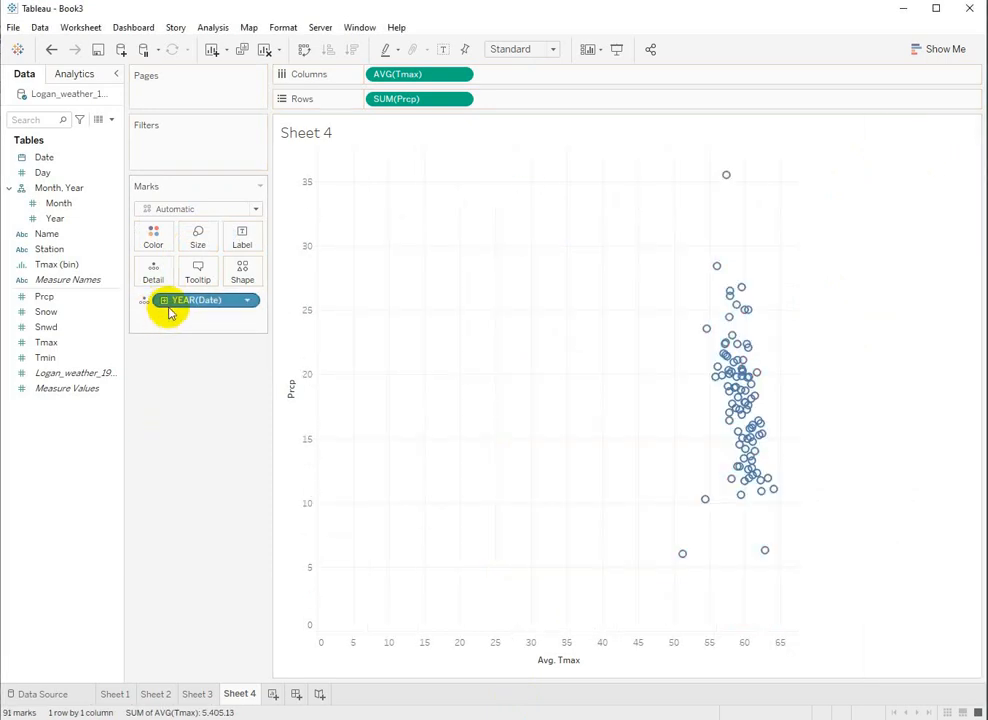
# Expand Date through quarter and month down to day in the mark detail, and colour the marks by quarter.
pyautogui.click(164, 300)
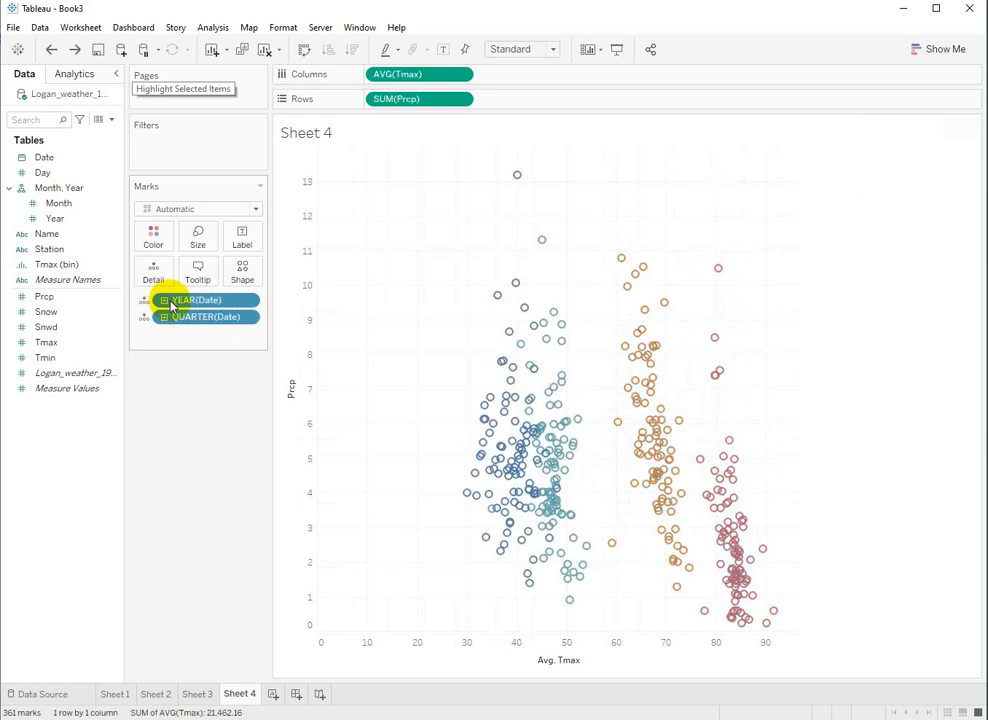
pyautogui.click(164, 317)
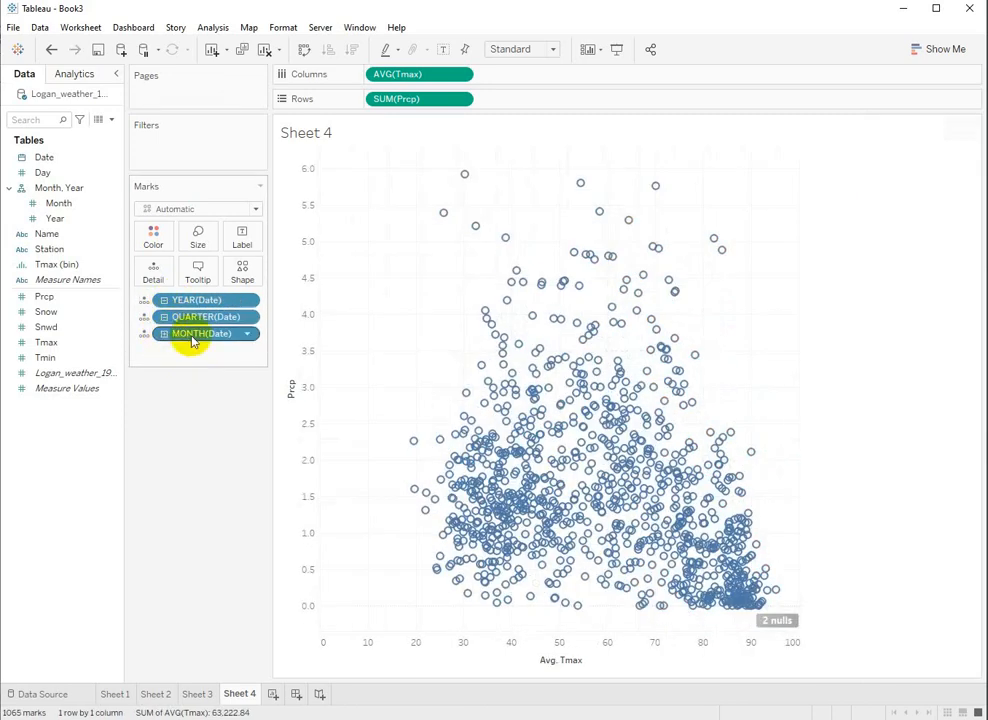
pyautogui.moveTo(507, 243)
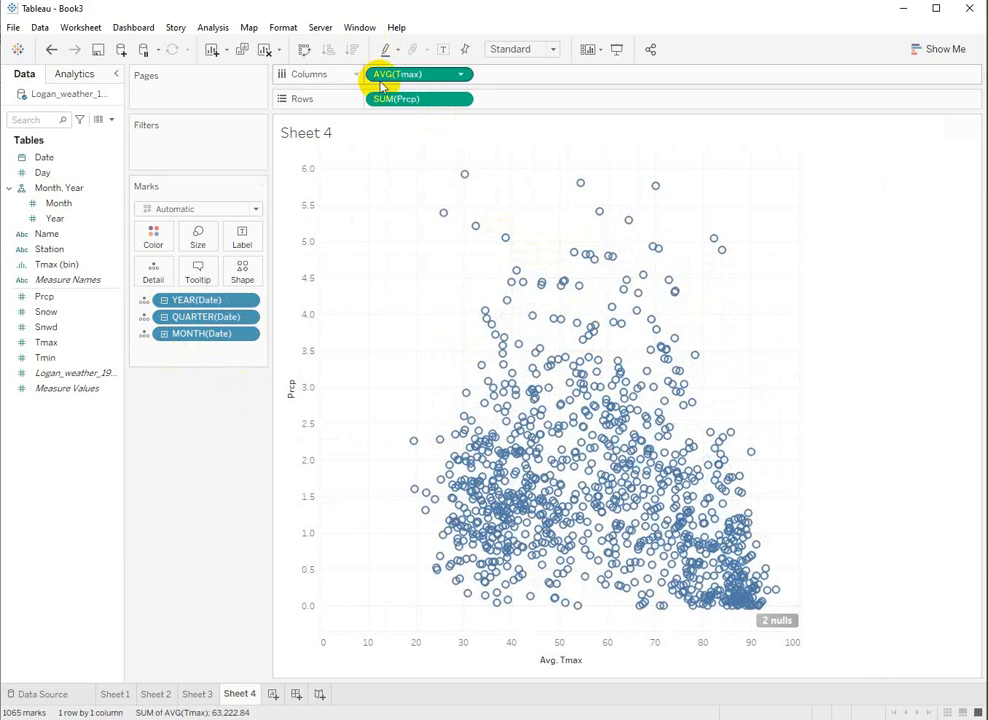
pyautogui.click(164, 336)
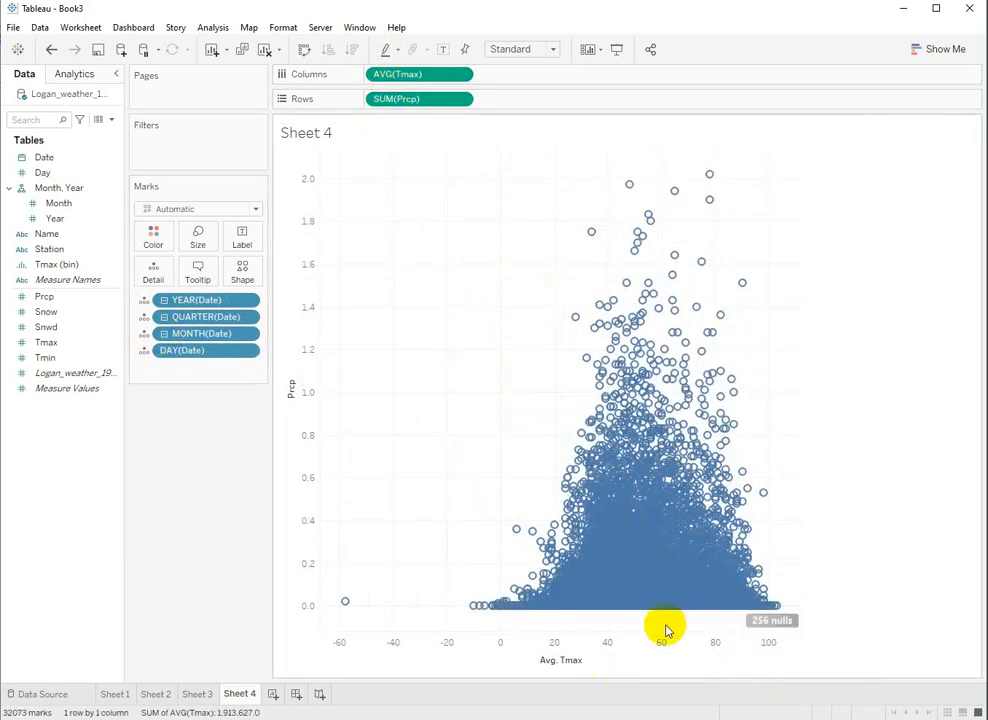
pyautogui.moveTo(685, 524)
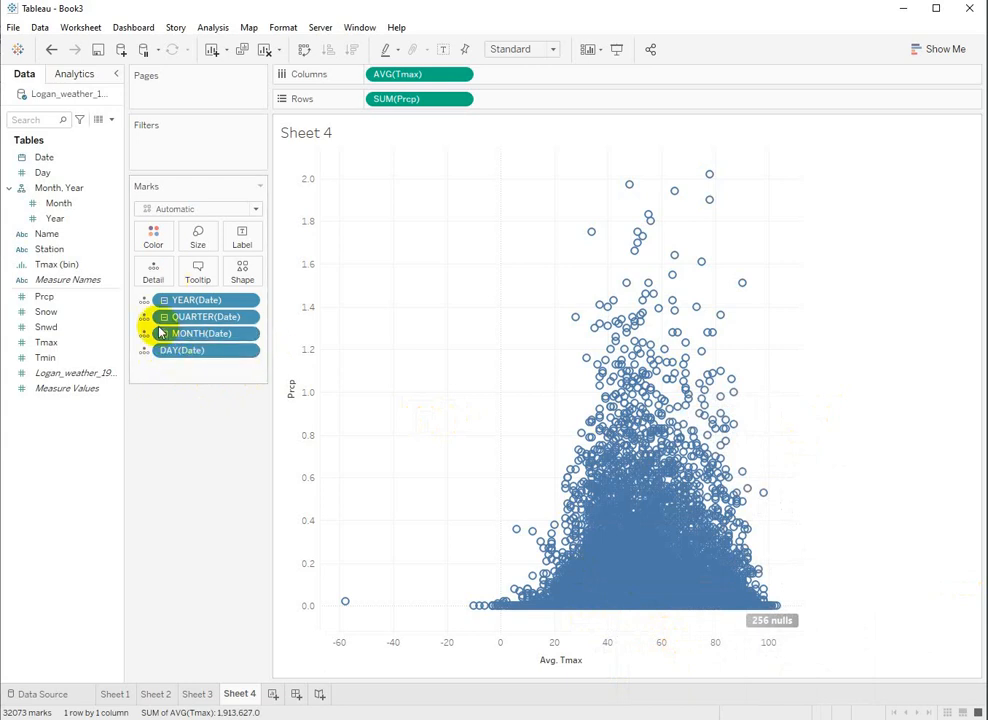
pyautogui.moveTo(152, 317); pyautogui.dragTo(156, 243)
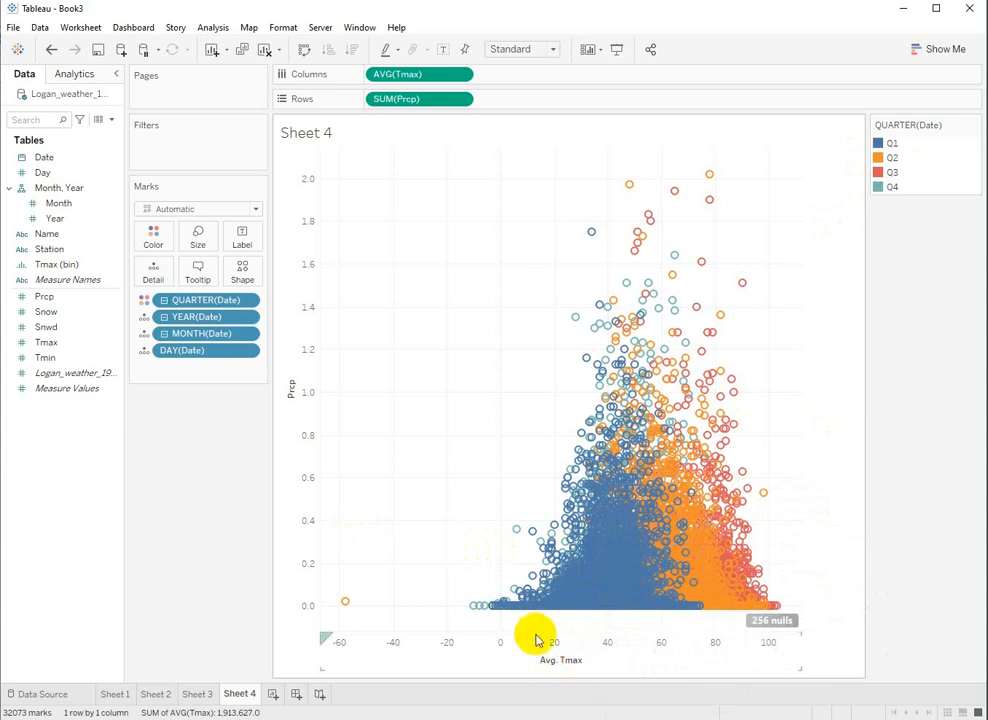
# Fix the Avg. Tmax axis range from 10 to 90 and make its scale logarithmic.
pyautogui.click(562, 664)
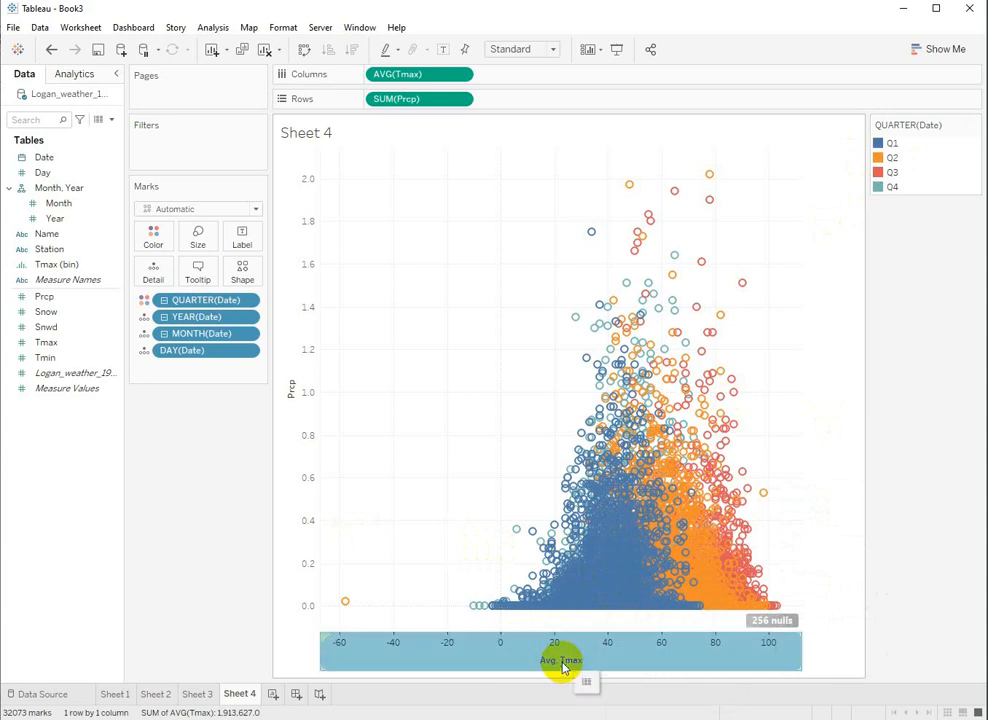
pyautogui.rightClick(562, 666)
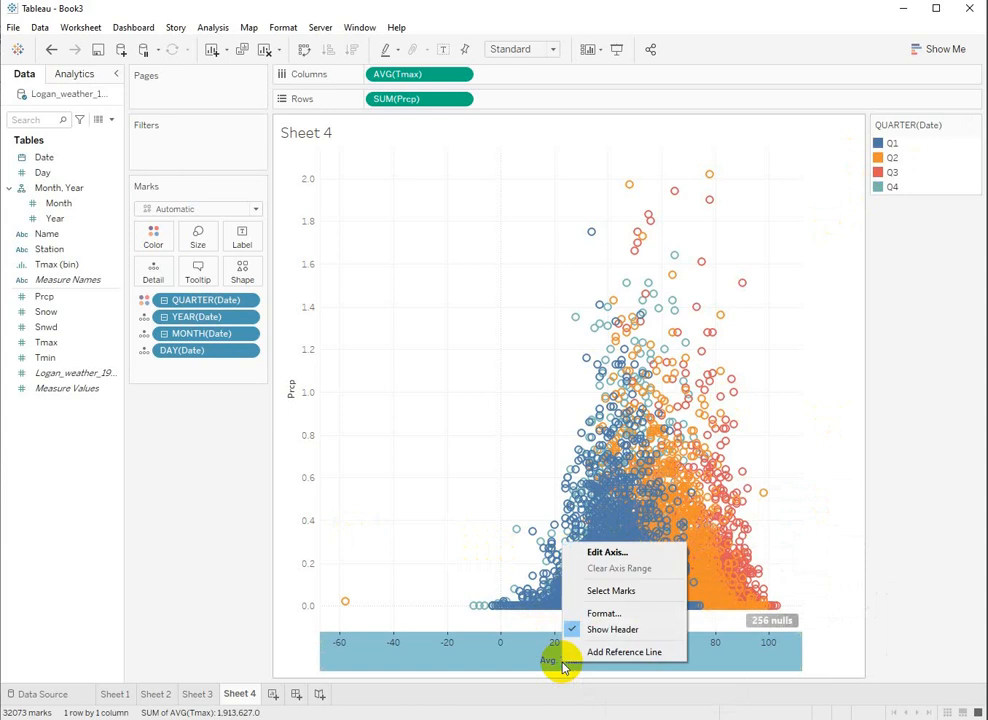
pyautogui.click(605, 553)
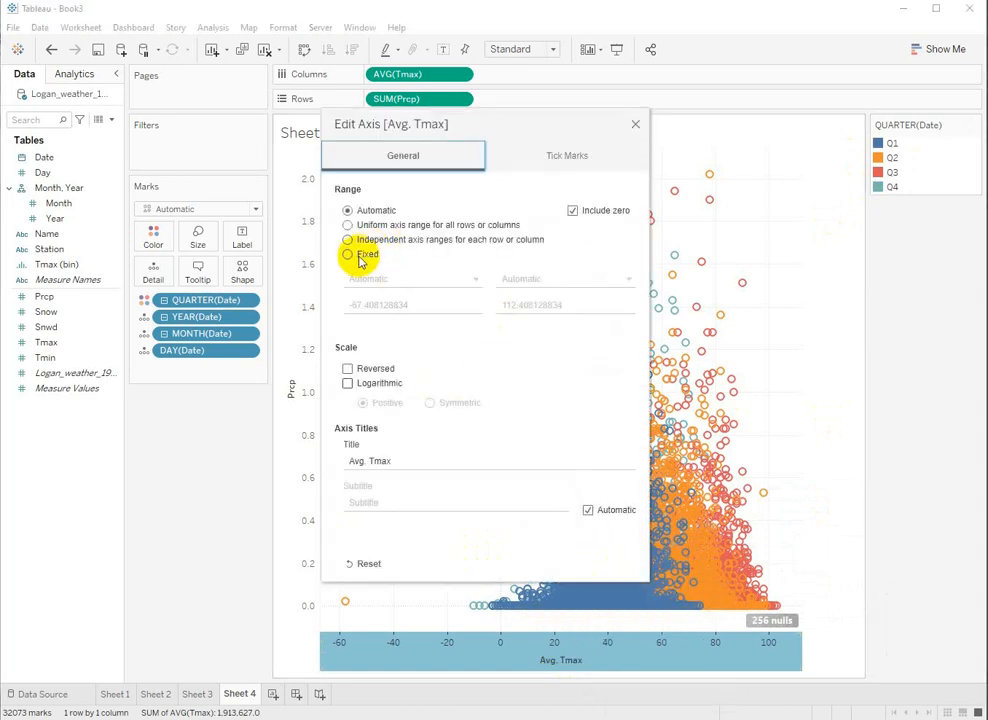
pyautogui.click(347, 256)
pyautogui.tripleClick(425, 304)
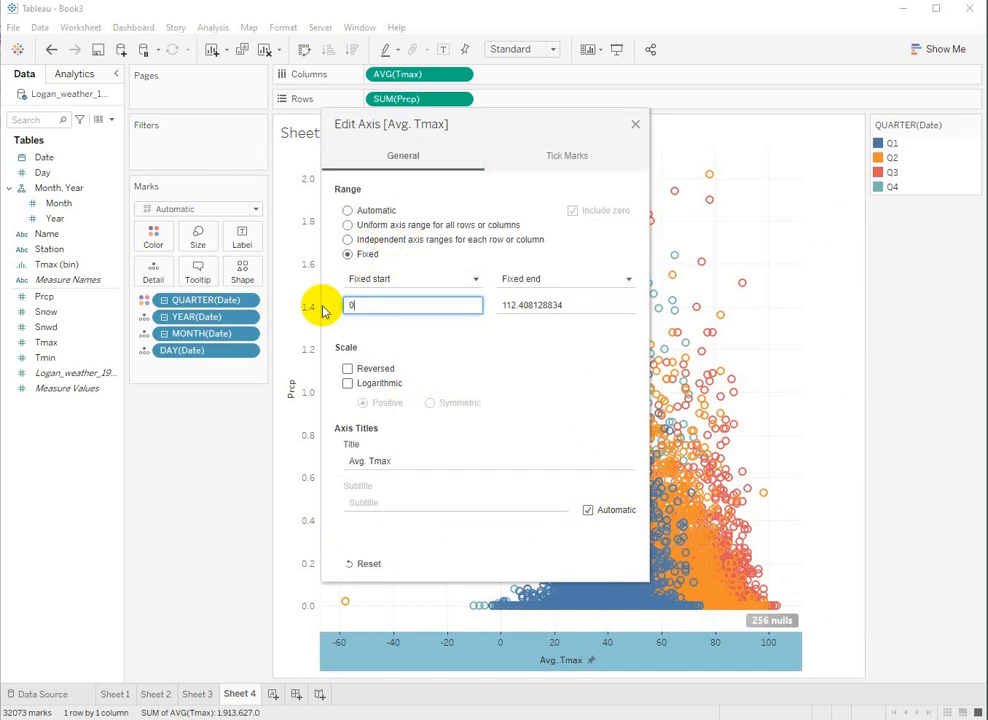
pyautogui.write('0')
pyautogui.press('BackSpace')
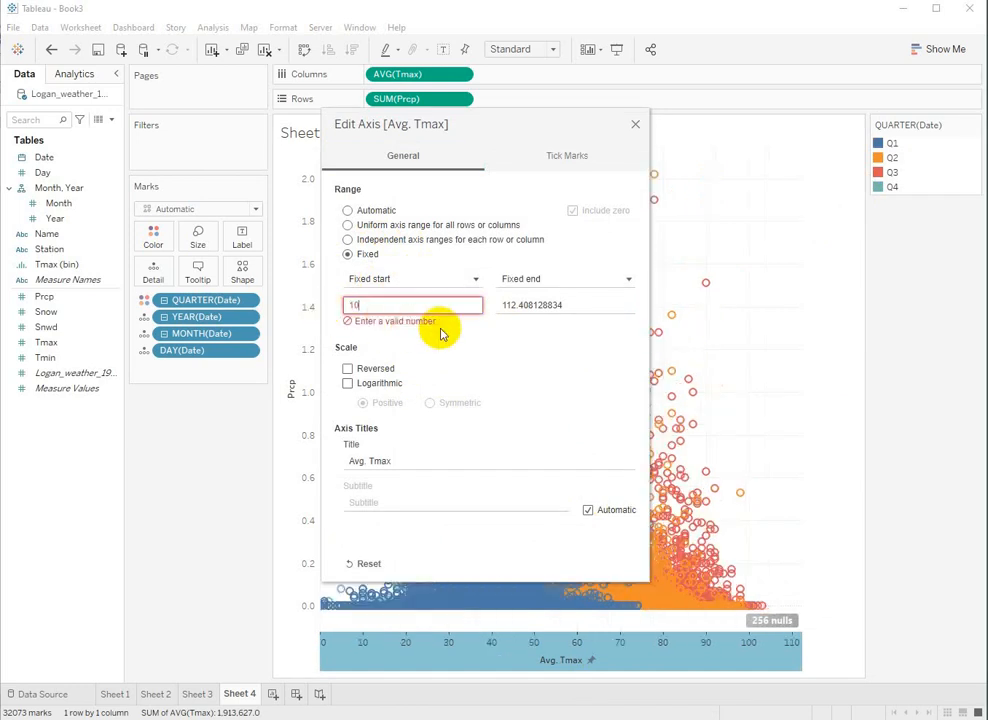
pyautogui.doubleClick(567, 305)
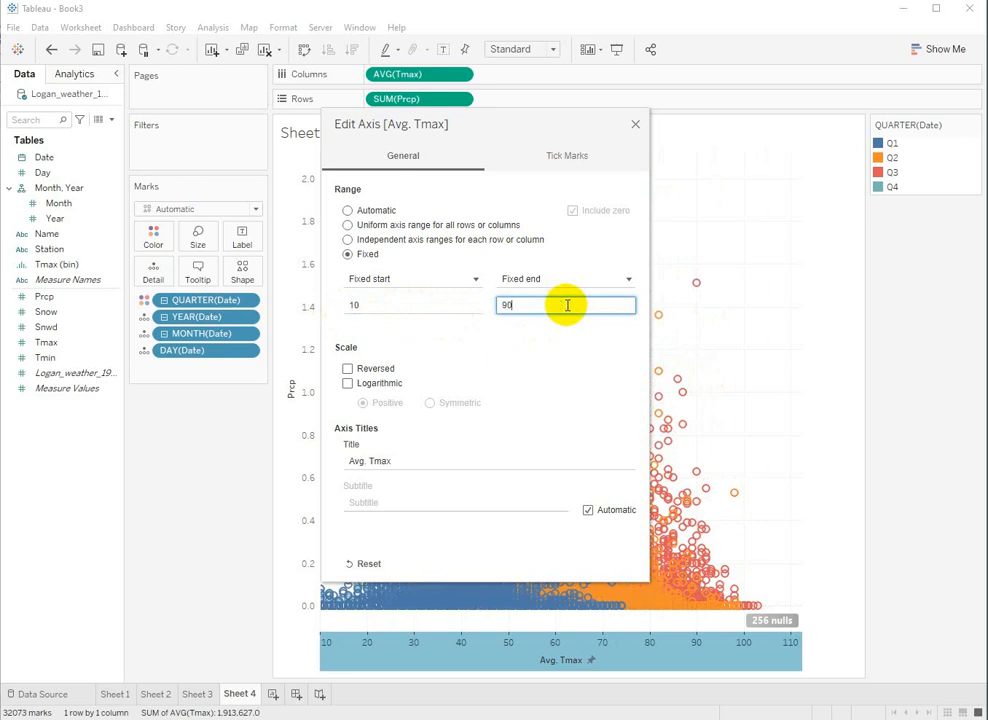
pyautogui.click(555, 380)
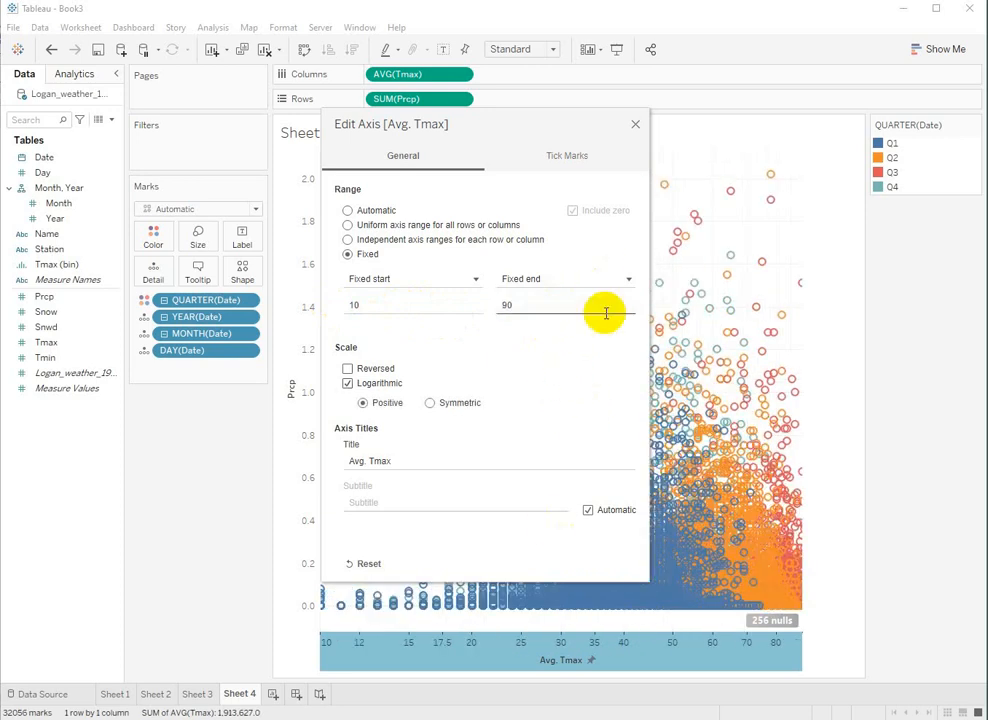
pyautogui.click(635, 125)
# Try encoding the quarter of Date as mark size instead of colour, and undo that change.
pyautogui.moveTo(704, 575)
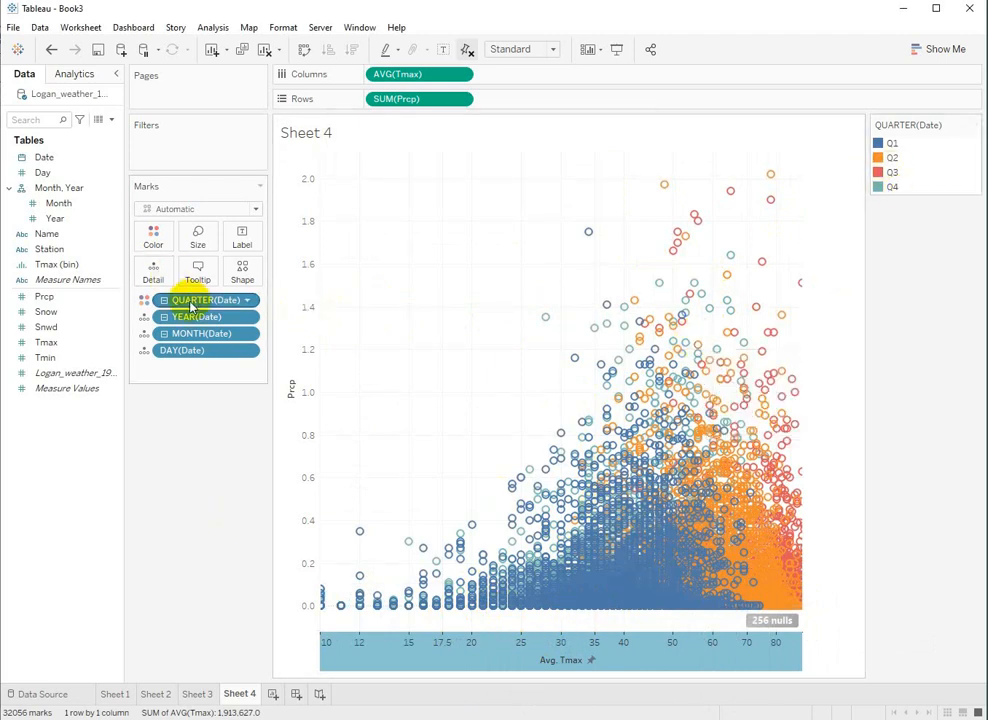
pyautogui.moveTo(192, 305); pyautogui.dragTo(197, 238)
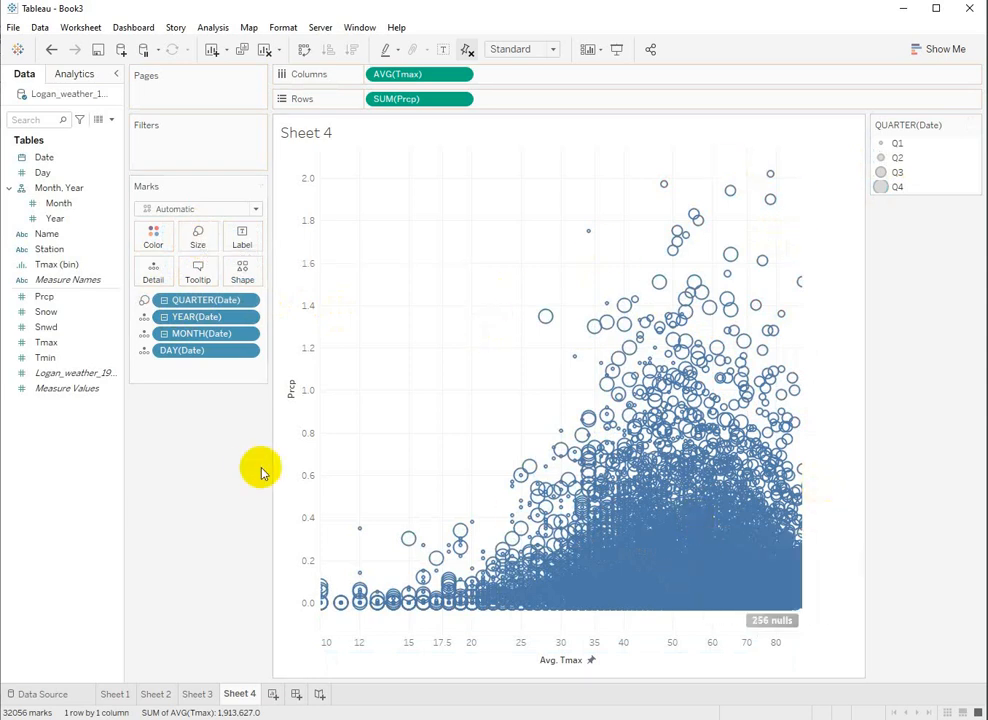
pyautogui.hotkey('ctrl', 'z')
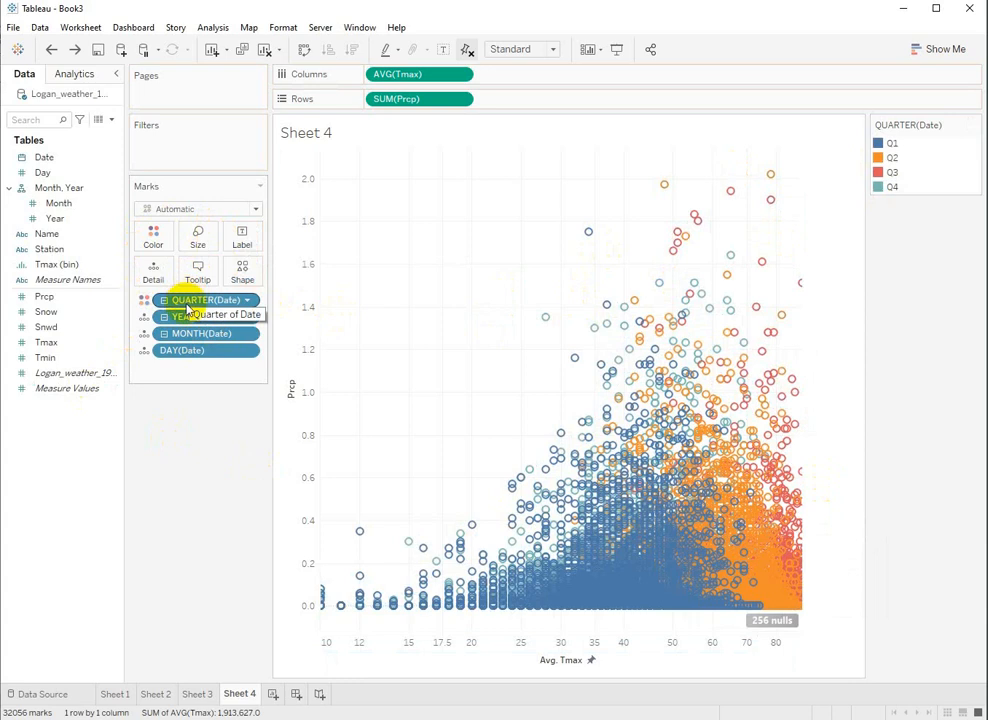
pyautogui.moveTo(612, 550)
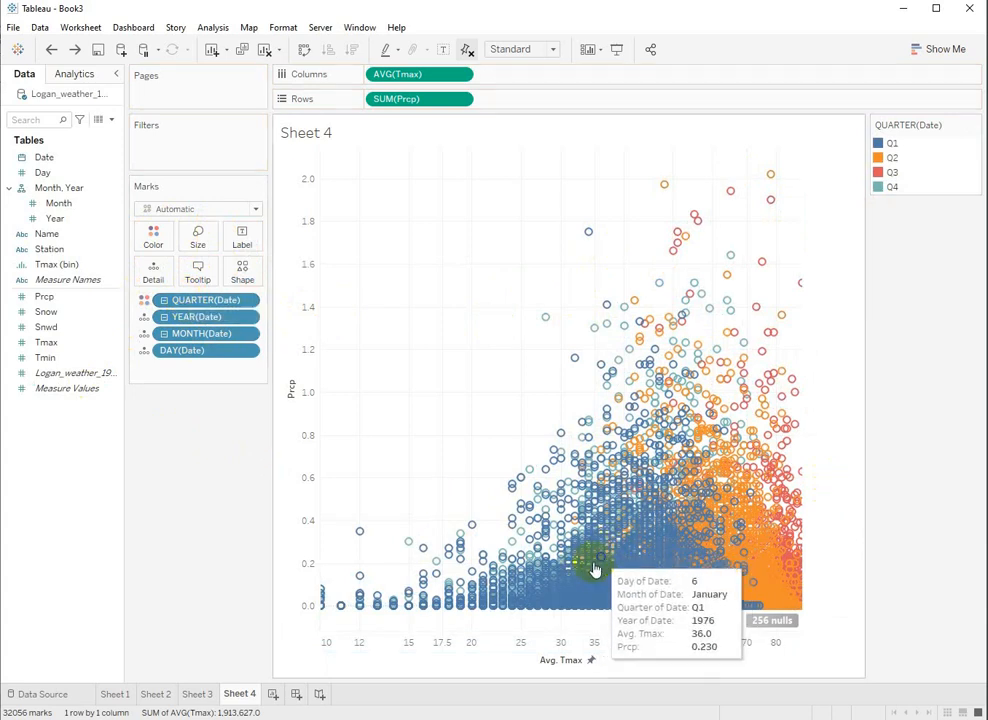